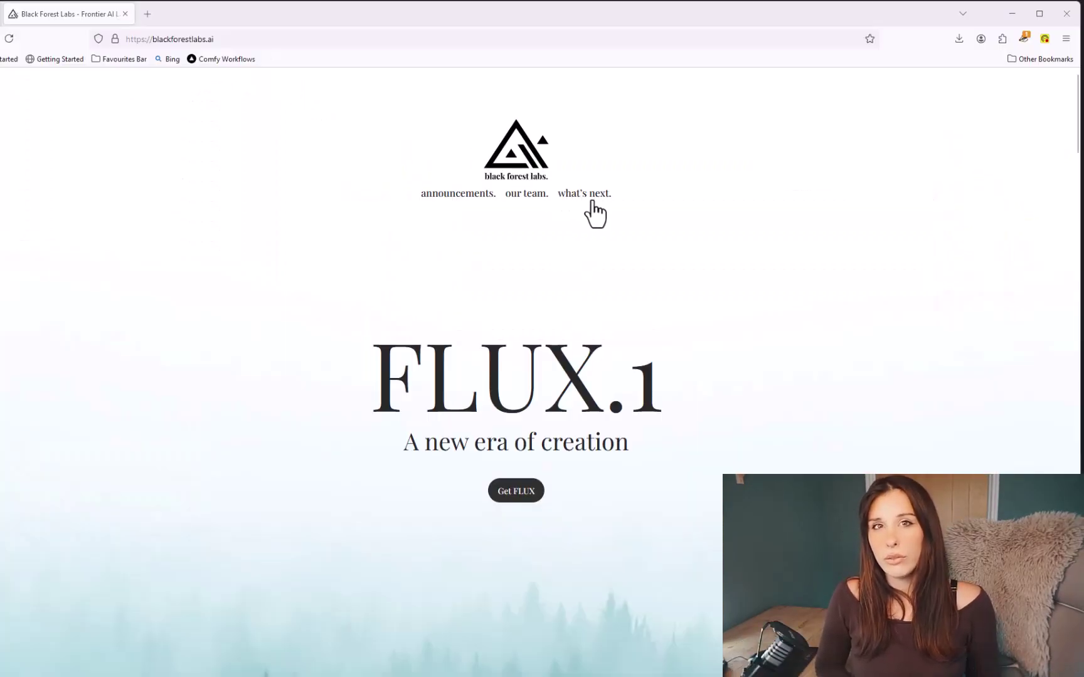
Scroll down the Black Forest Labs FLUX.1 page to browse its model variants
{"action": "scroll", "coordinate": [664, 244], "scroll_direction": "down", "scroll_amount": 5}
{"action": "scroll", "coordinate": [665, 244], "scroll_direction": "down", "scroll_amount": 5}
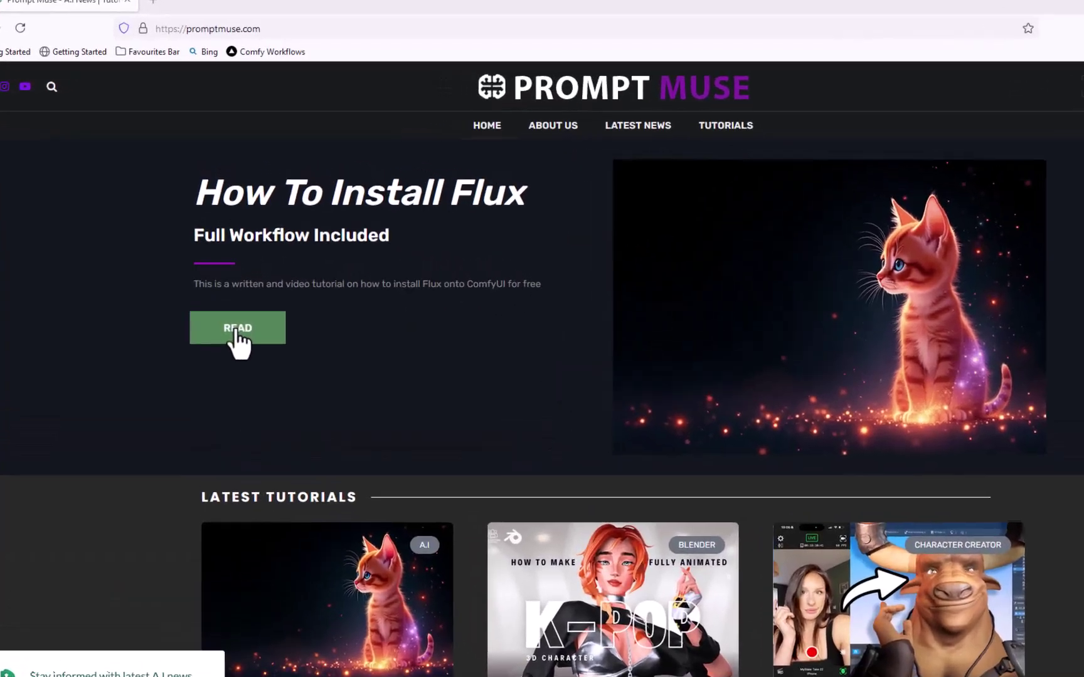
Read the How To Install Flux article's hardware requirements, then launch ComfyUI via run_nvidia_gpu.bat
{"action": "left_click", "coordinate": [236, 330]}
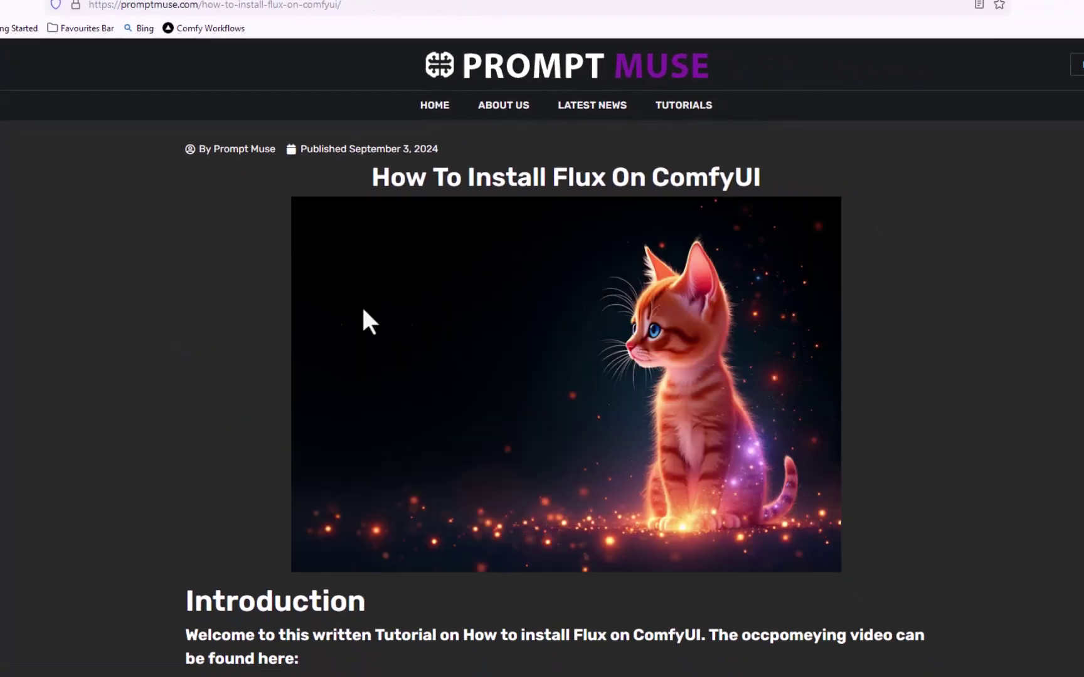
{"action": "scroll", "coordinate": [363, 309], "scroll_direction": "down", "scroll_amount": 10}
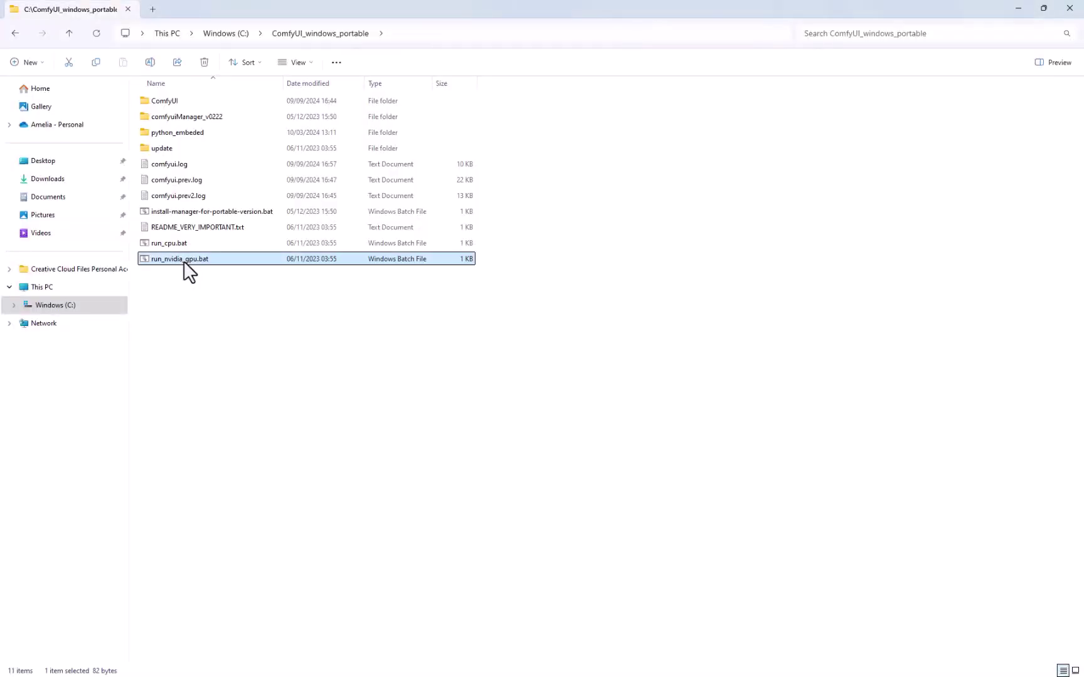
{"action": "double_click", "coordinate": [184, 261]}
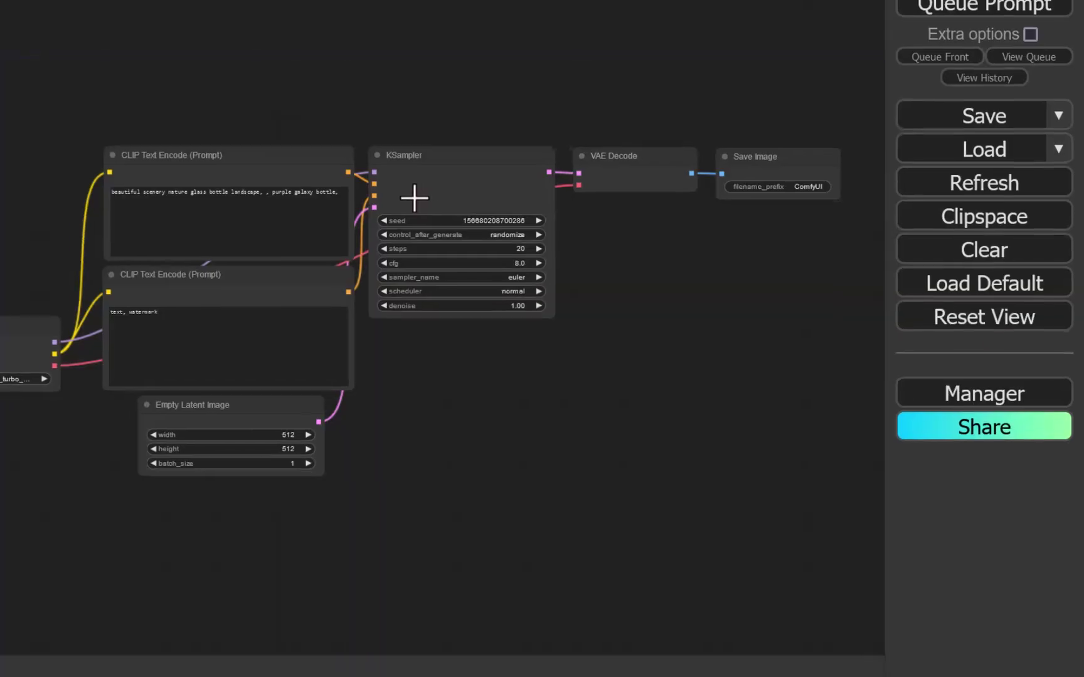
Update ComfyUI from the Manager and confirm the server restart
{"action": "left_click", "coordinate": [975, 361]}
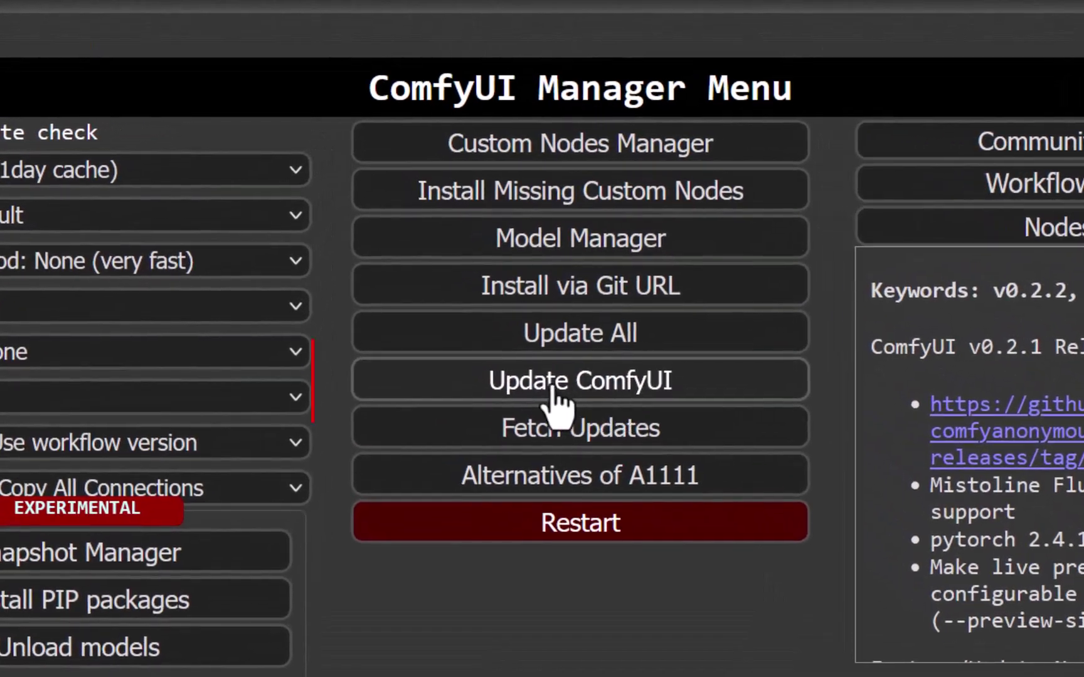
{"action": "left_click", "coordinate": [606, 386]}
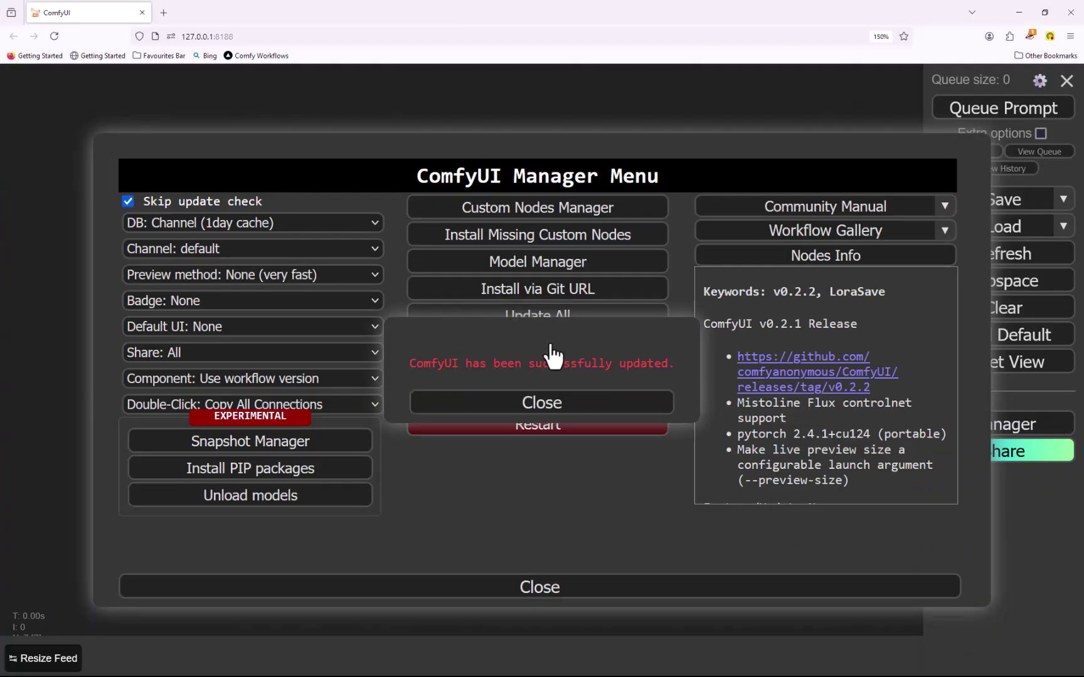
{"action": "left_click", "coordinate": [558, 403]}
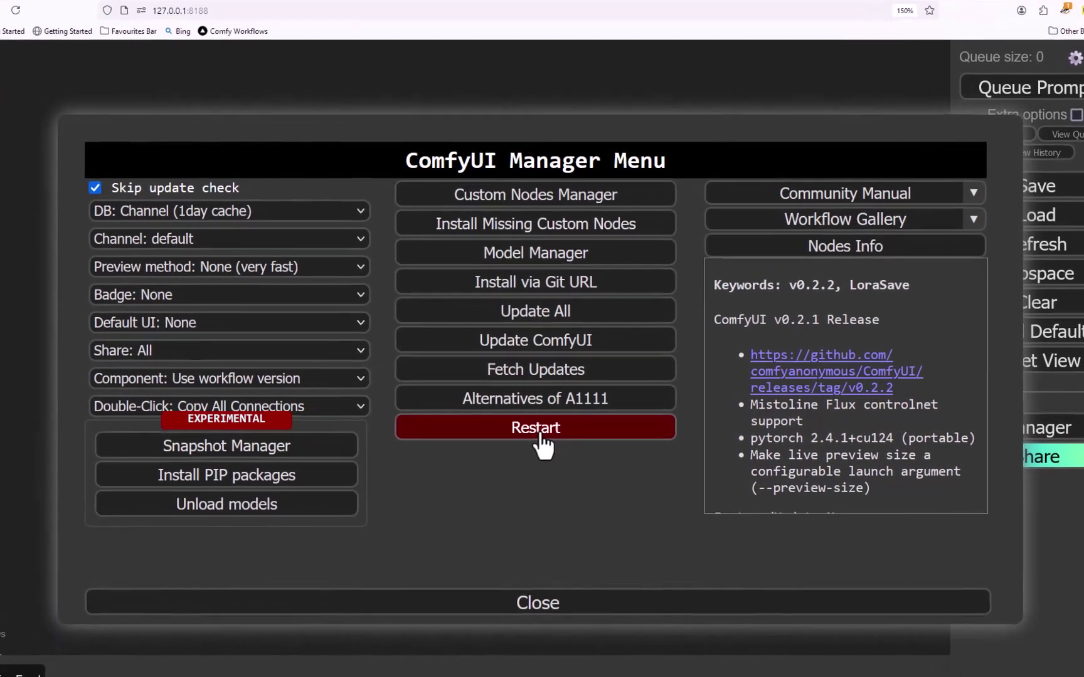
{"action": "left_click", "coordinate": [556, 424]}
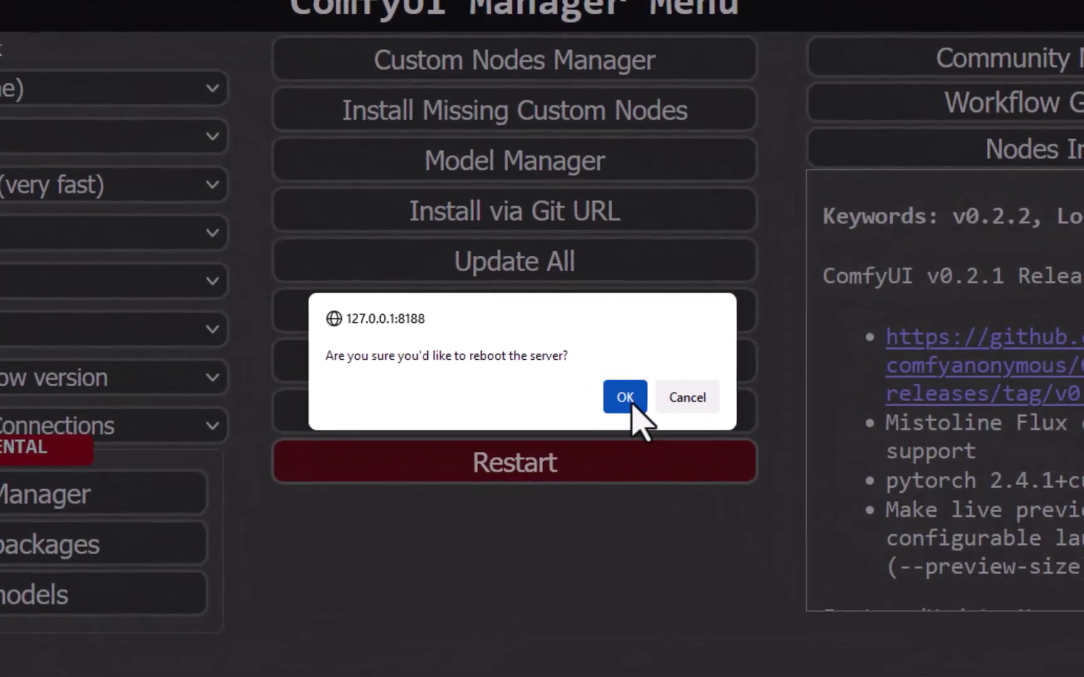
{"action": "left_click", "coordinate": [613, 398]}
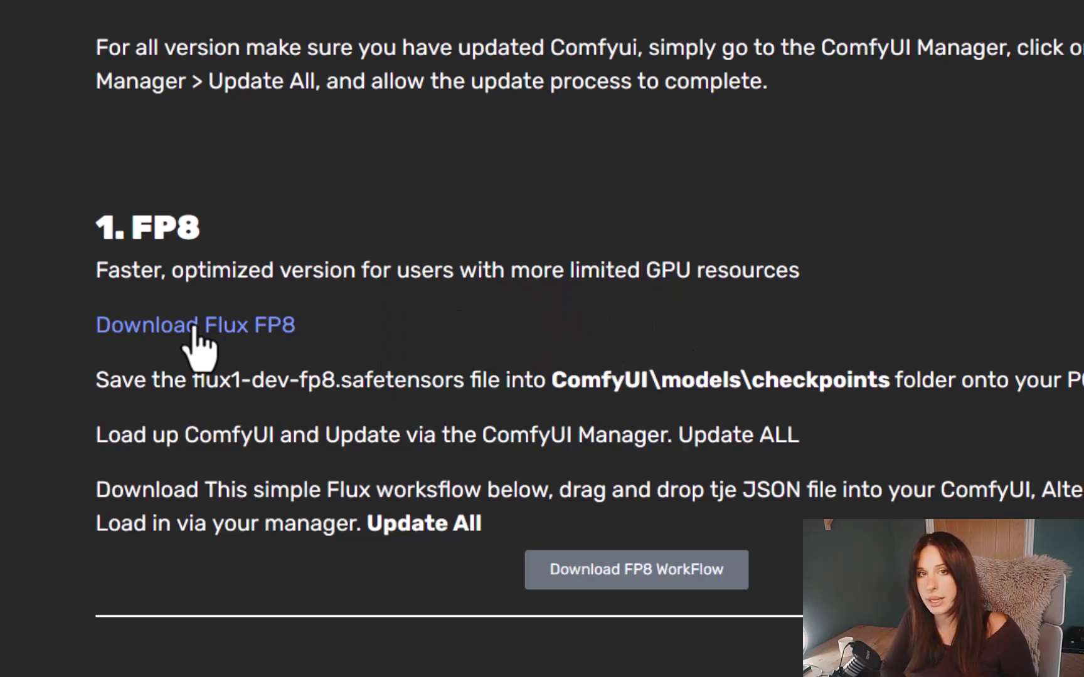
Save flux1-dev-fp8.safetensors from Hugging Face into ComfyUI's models\checkpoints folder
{"action": "left_click", "coordinate": [195, 327]}
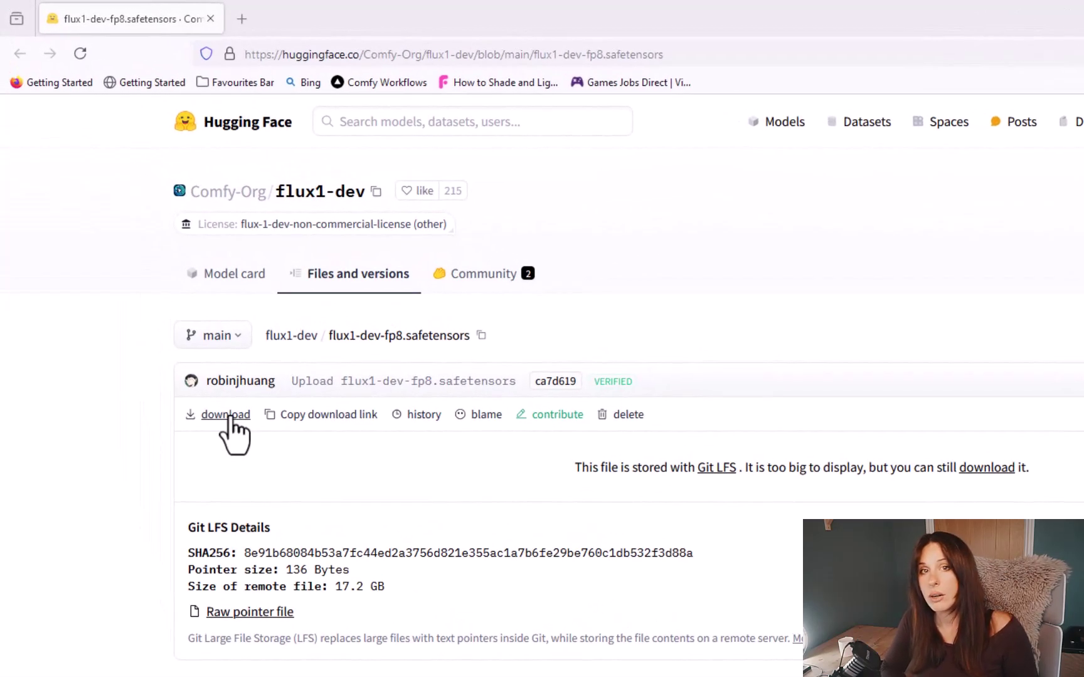
{"action": "right_click", "coordinate": [229, 418]}
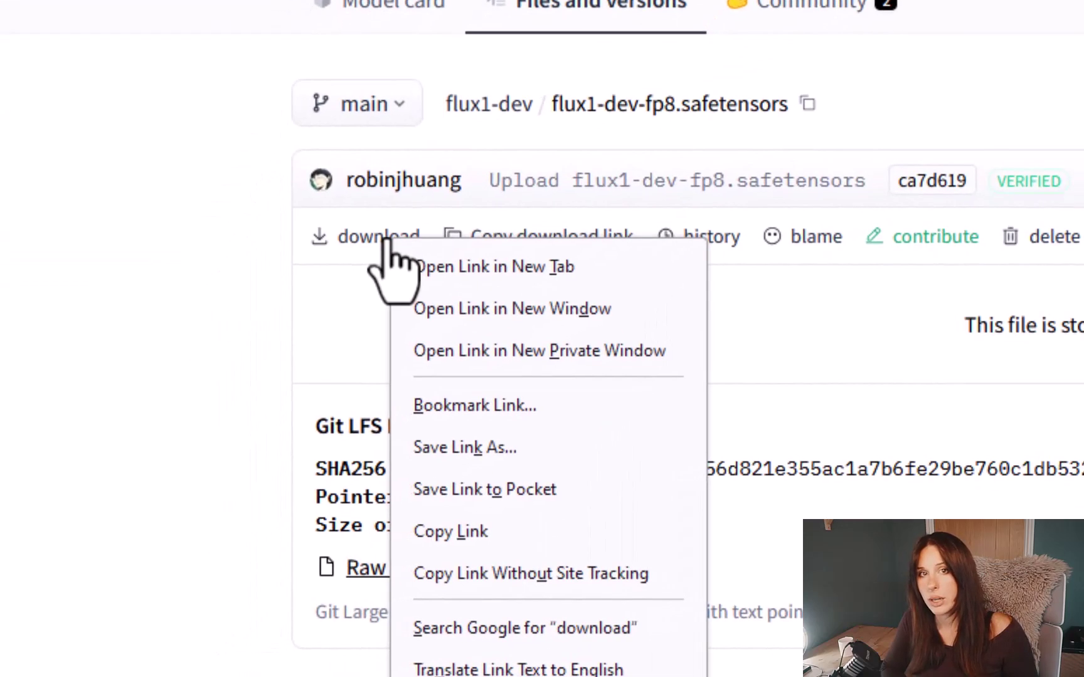
{"action": "left_click", "coordinate": [490, 448]}
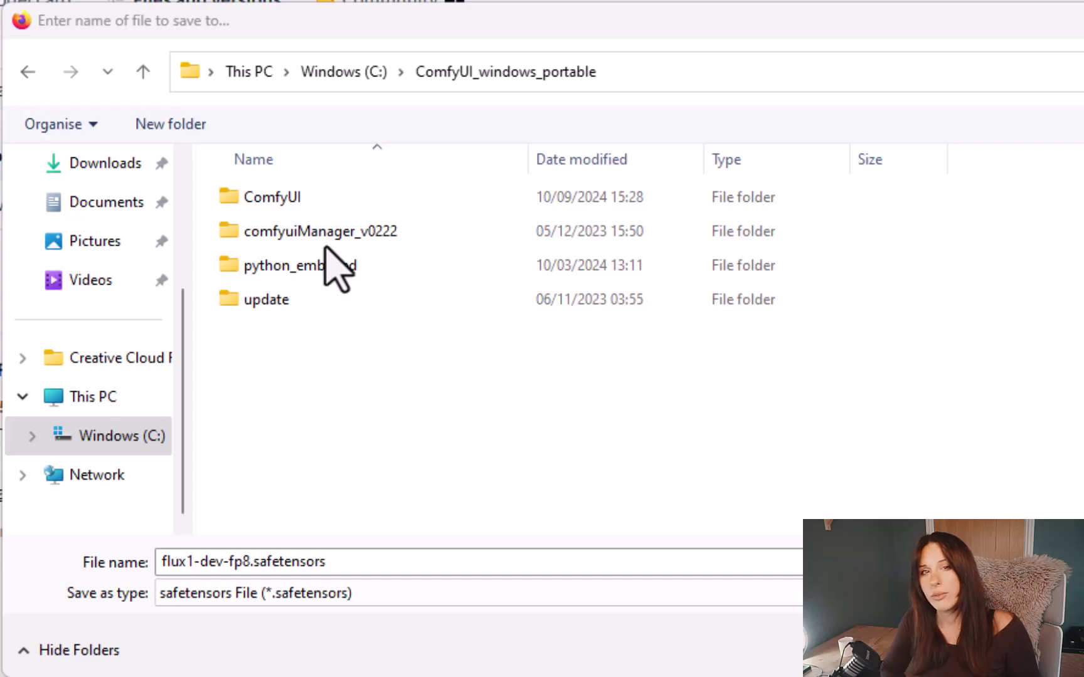
{"action": "double_click", "coordinate": [283, 199]}
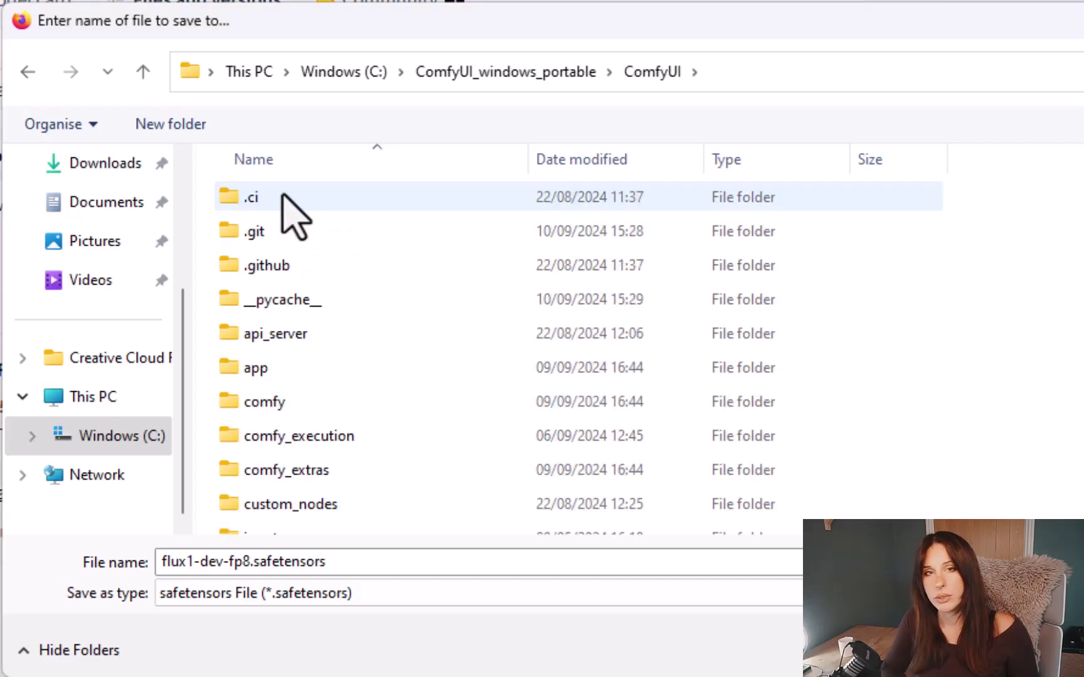
{"action": "scroll", "coordinate": [309, 258], "scroll_direction": "down", "scroll_amount": 2}
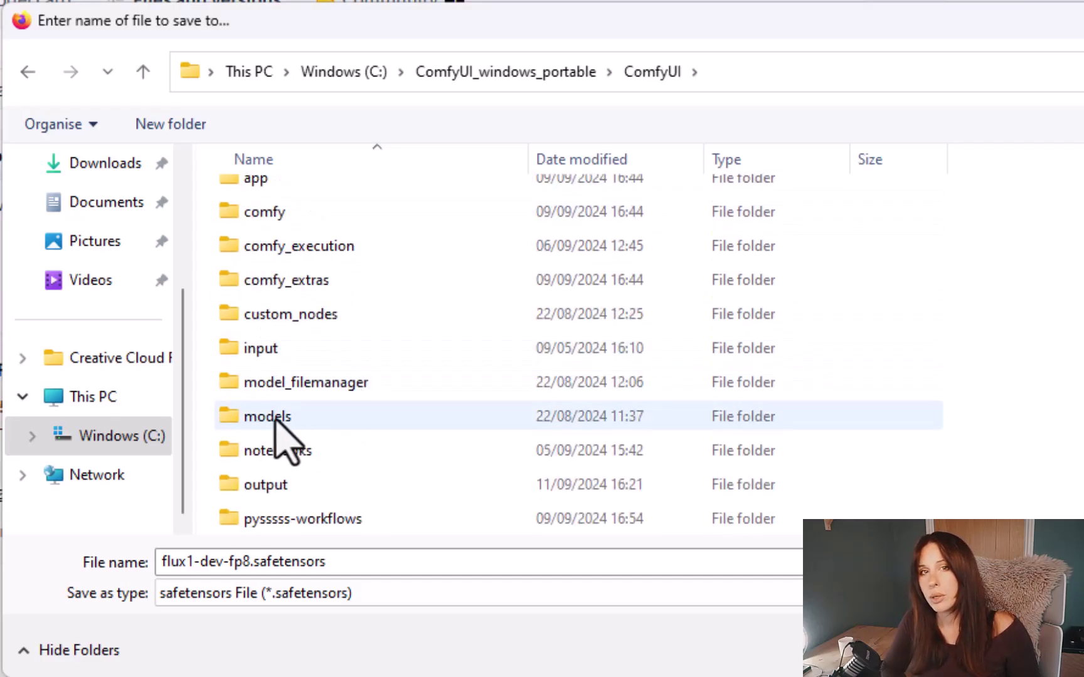
{"action": "left_click", "coordinate": [315, 418]}
{"action": "double_click", "coordinate": [315, 418]}
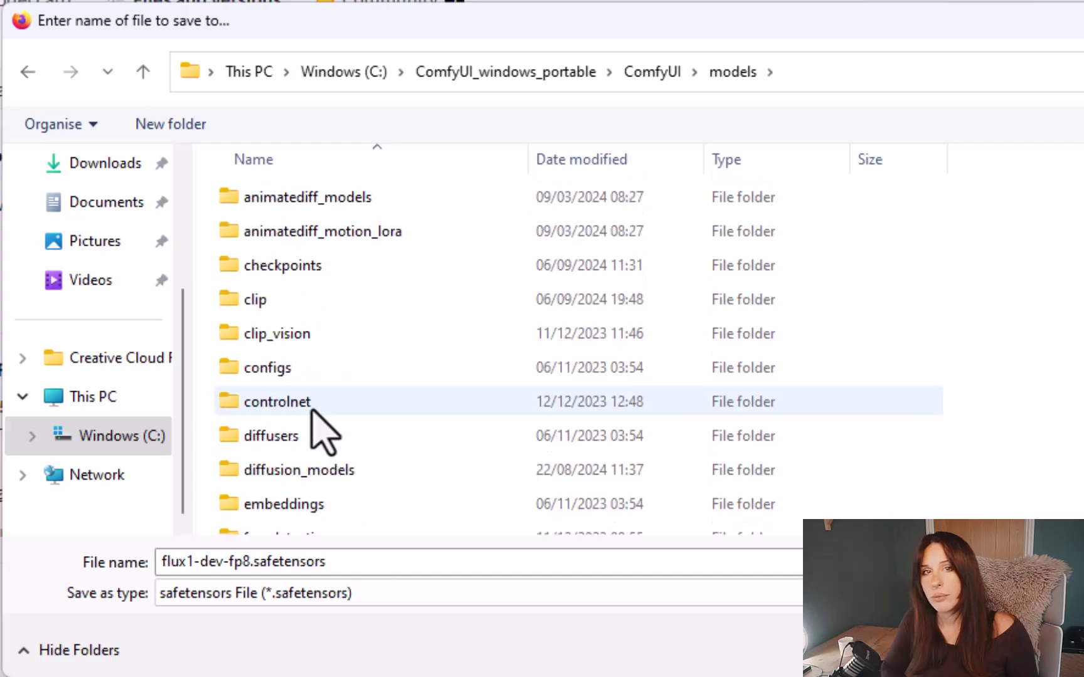
{"action": "double_click", "coordinate": [305, 268]}
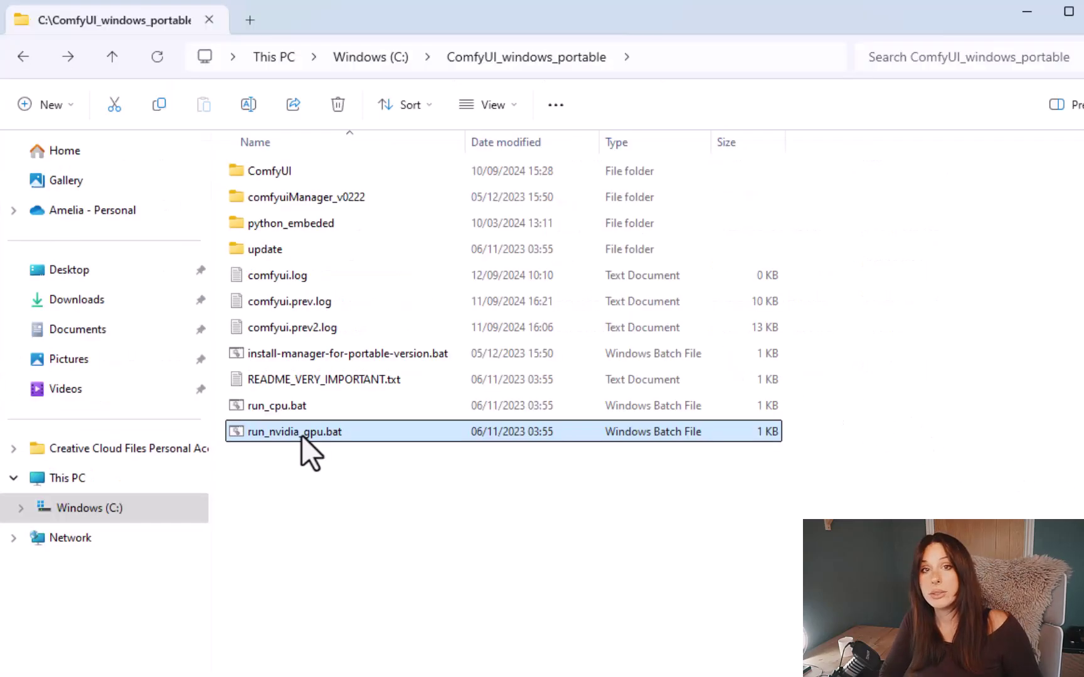
Relaunch ComfyUI, run Update All in the Manager, and confirm the server restart
{"action": "double_click", "coordinate": [303, 435]}
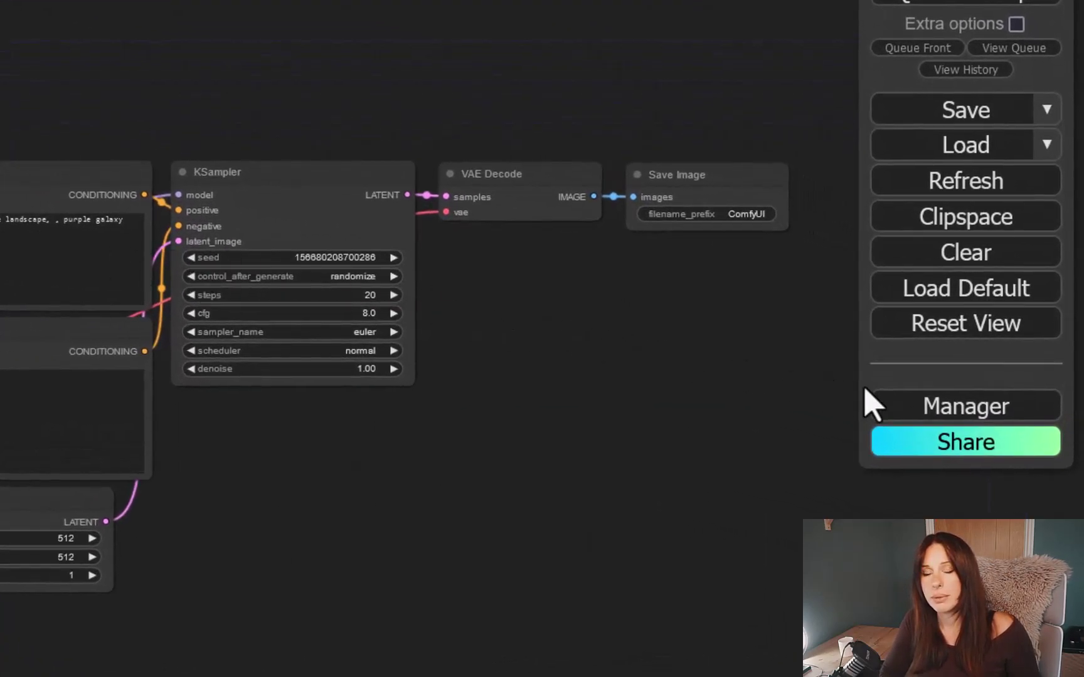
{"action": "left_click", "coordinate": [966, 412]}
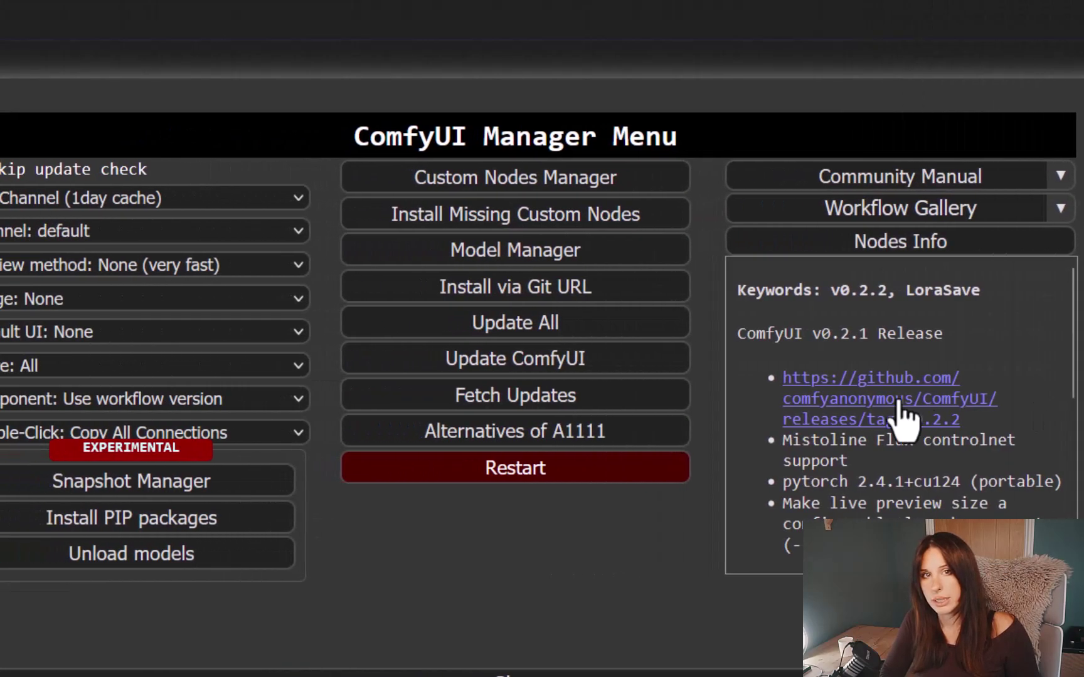
{"action": "left_click", "coordinate": [616, 323]}
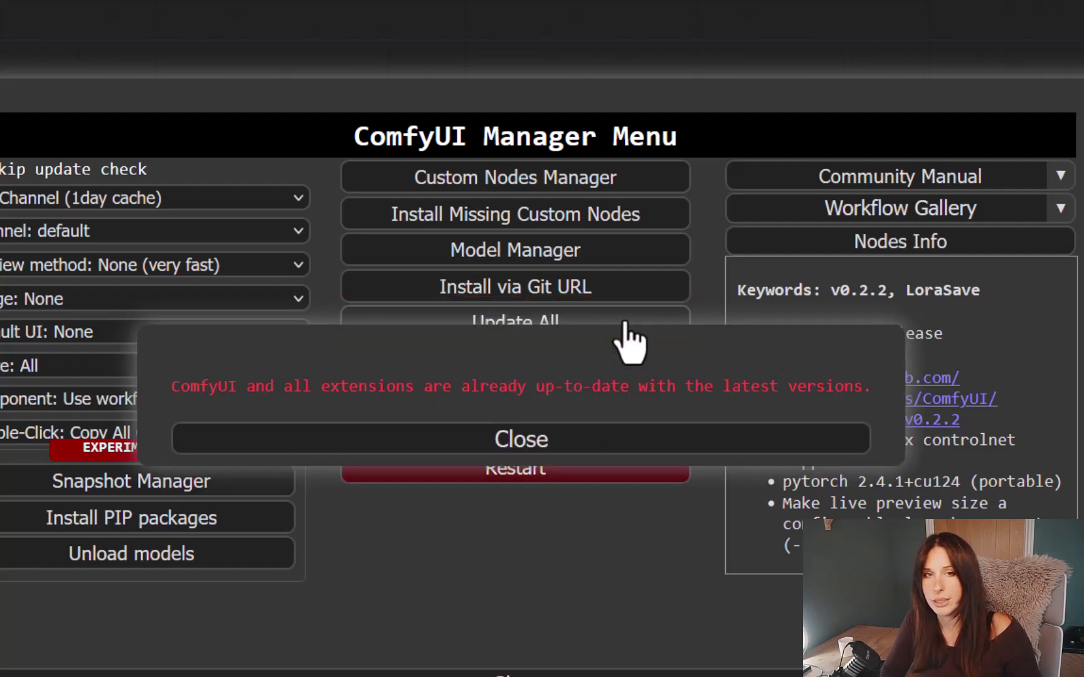
{"action": "left_click", "coordinate": [467, 439]}
{"action": "left_click", "coordinate": [439, 468]}
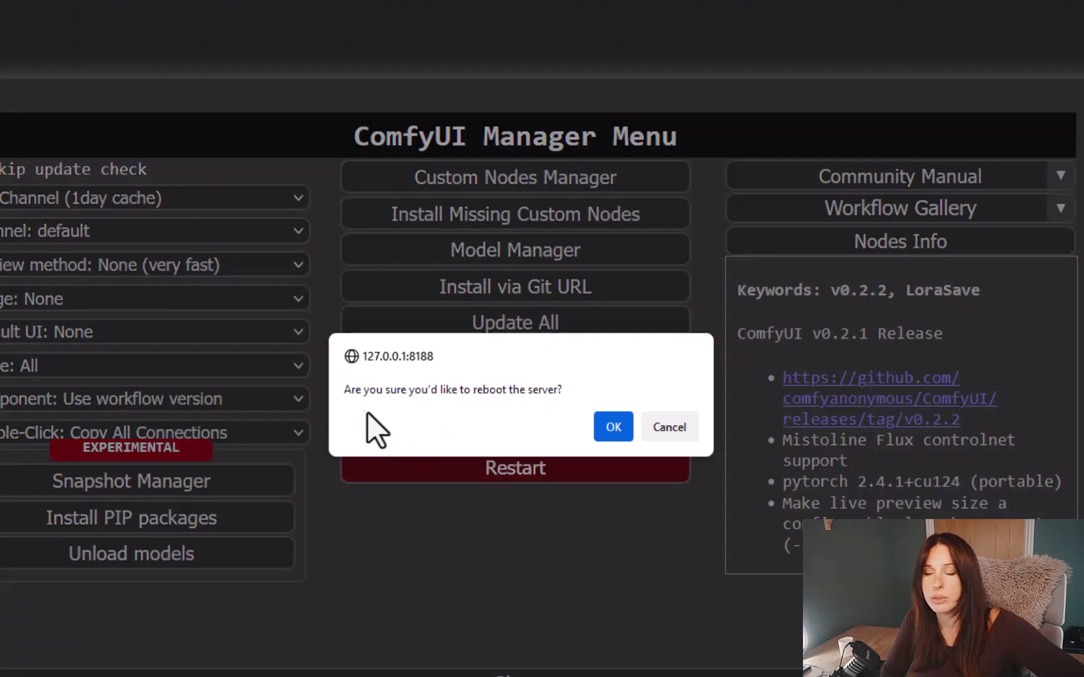
{"action": "left_click", "coordinate": [610, 428]}
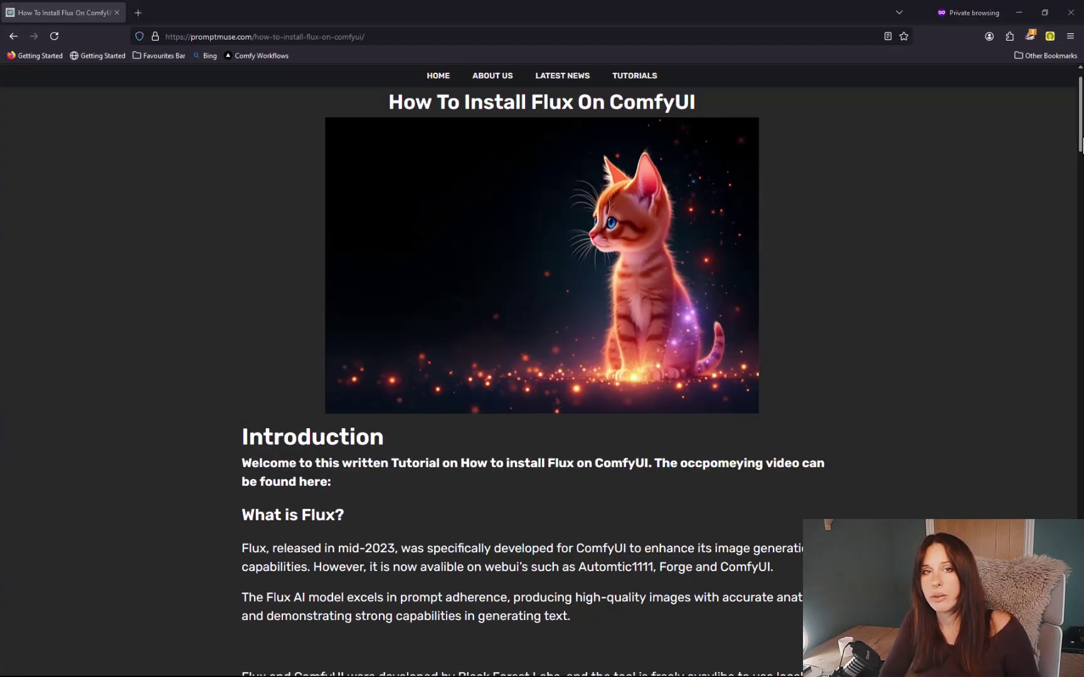
Download Flux1-FP8-workflow.json from the guide's FP8 section
{"action": "scroll", "coordinate": [542, 376], "scroll_direction": "down", "scroll_amount": 15}
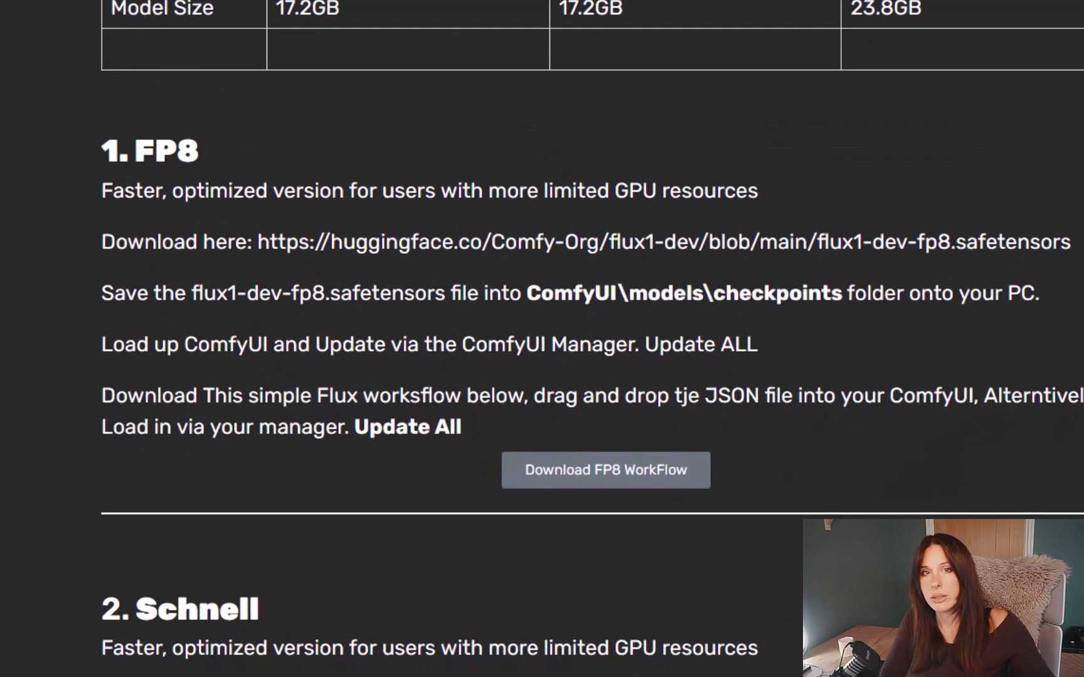
{"action": "left_click", "coordinate": [640, 482]}
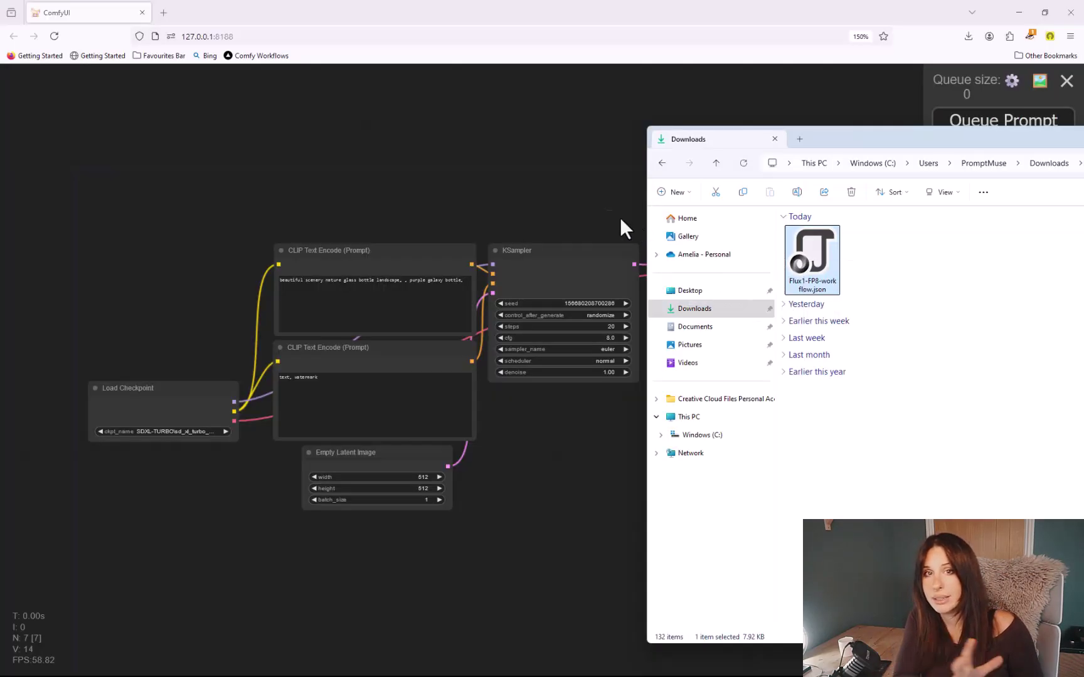
Load Flux1-FP8-workflow.json into ComfyUI and queue an image generation
{"action": "left_click_drag", "start_coordinate": [619, 217], "coordinate": [464, 206]}
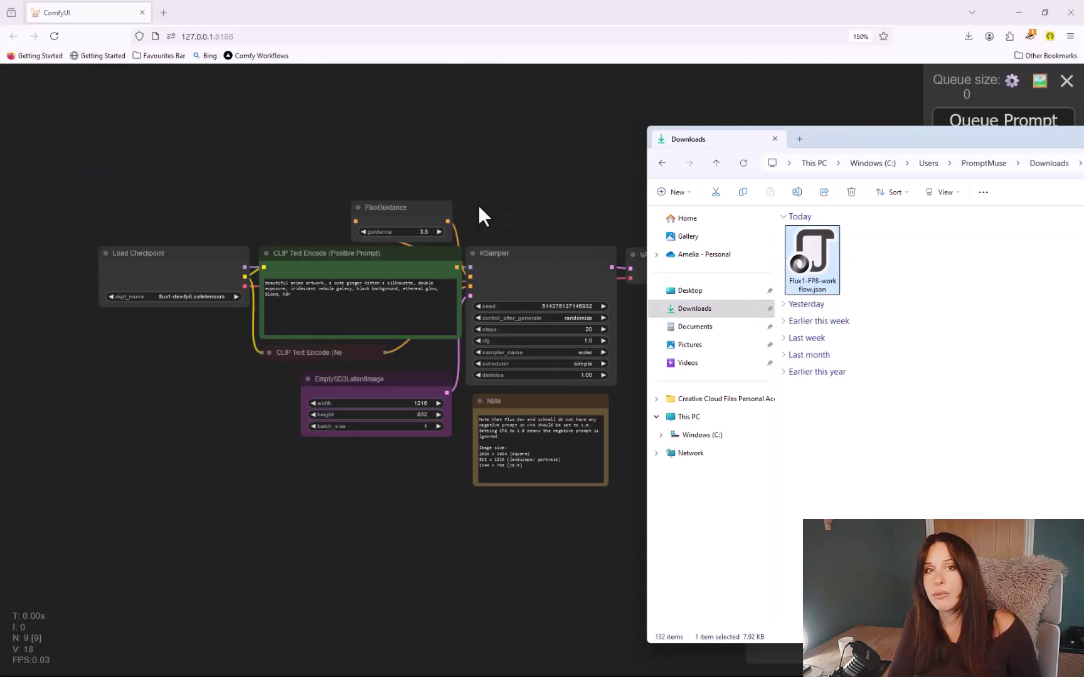
{"action": "left_click", "coordinate": [508, 213]}
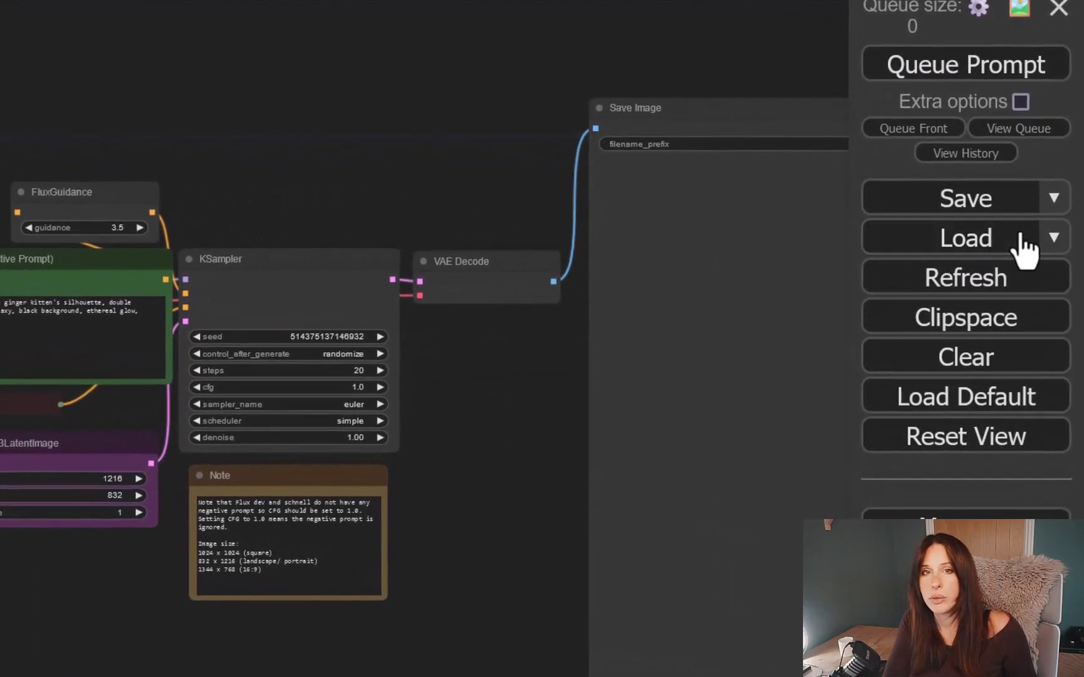
{"action": "left_click", "coordinate": [1032, 243]}
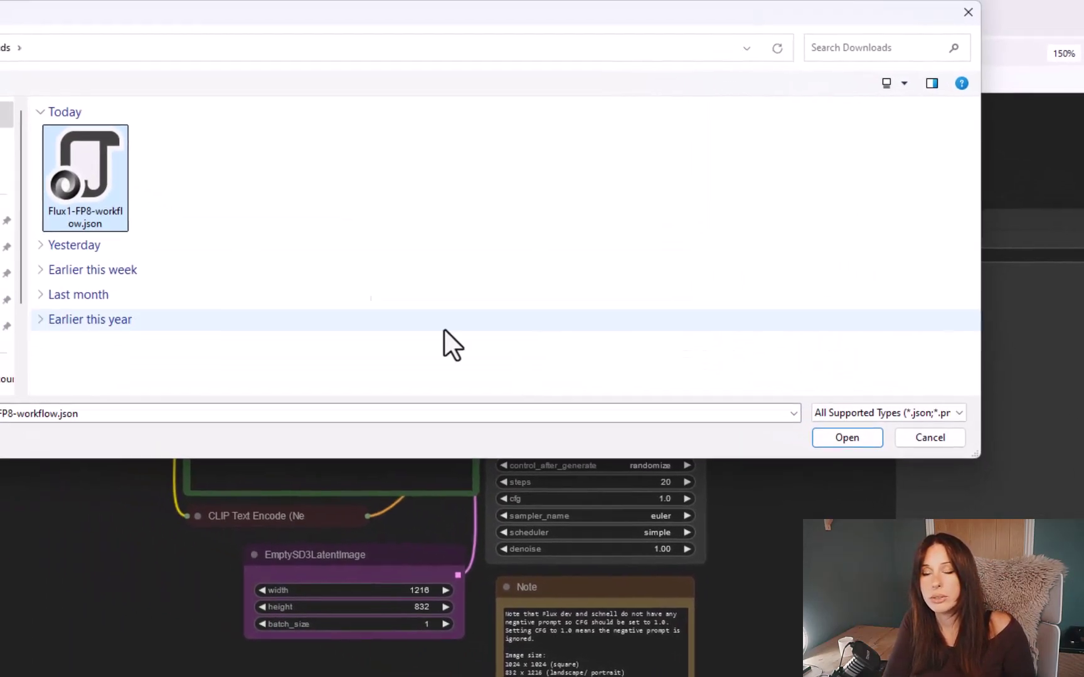
{"action": "left_click", "coordinate": [540, 325]}
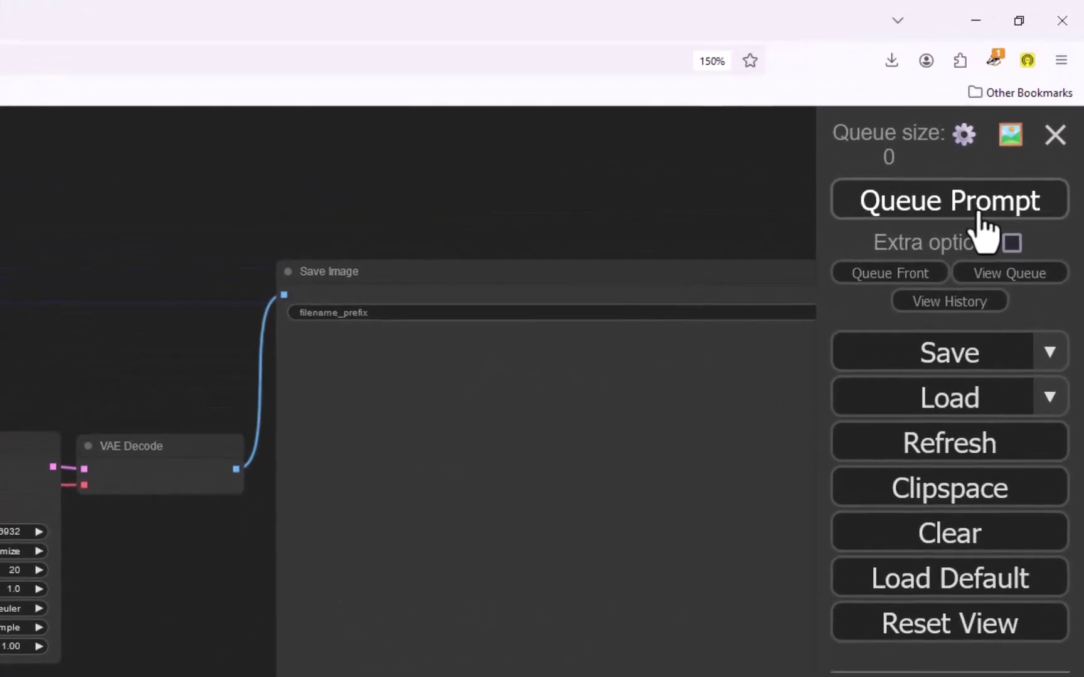
{"action": "left_click", "coordinate": [978, 213]}
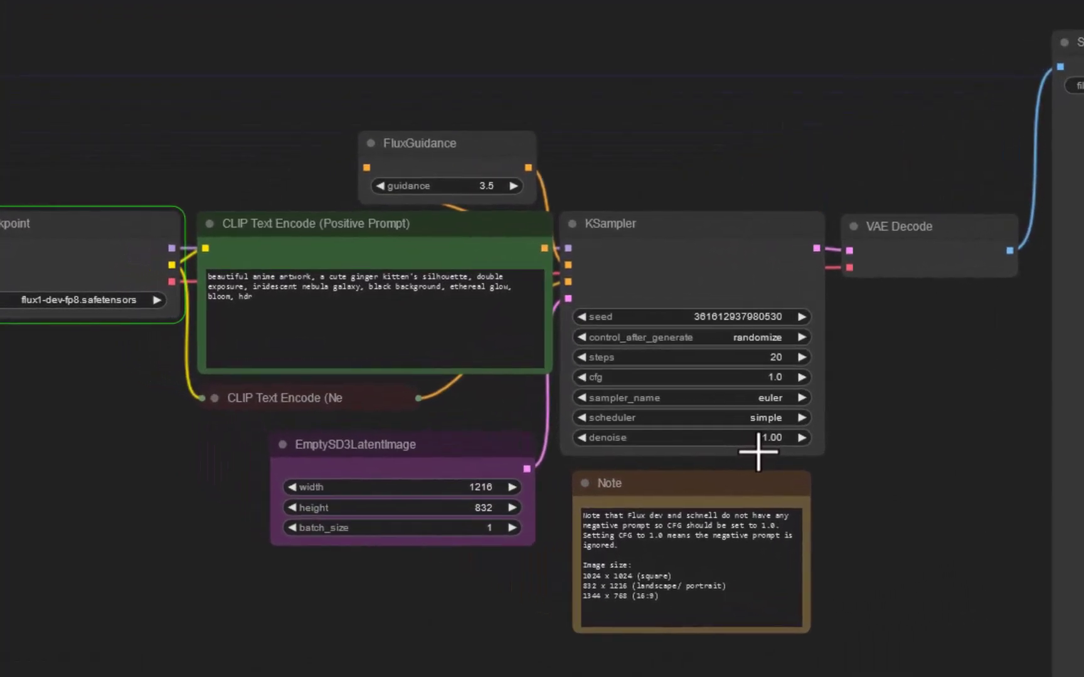
Inspect the CFG/image-size note, the positive prompt node and the KSampler node
{"action": "left_click", "coordinate": [740, 571]}
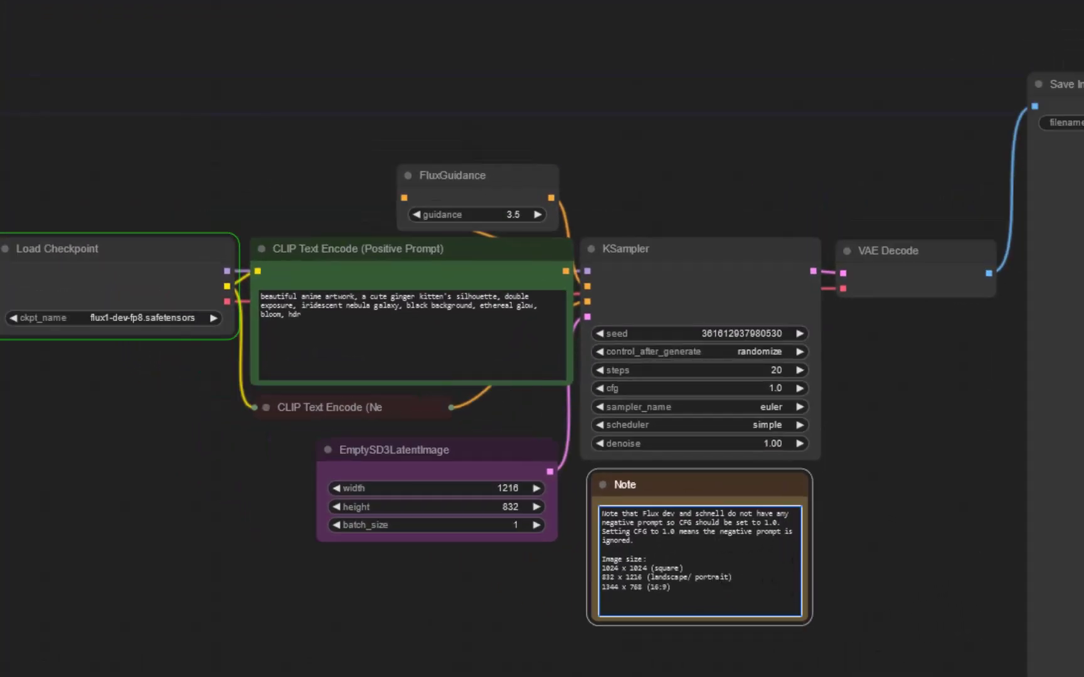
{"action": "left_click", "coordinate": [439, 258]}
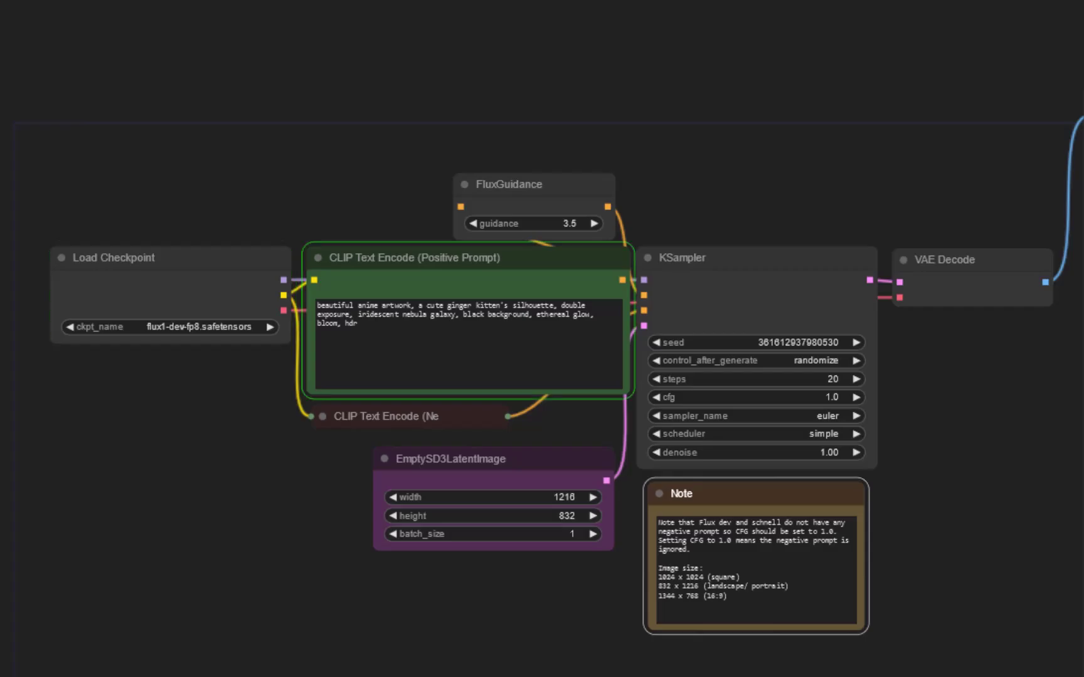
{"action": "left_click", "coordinate": [721, 258]}
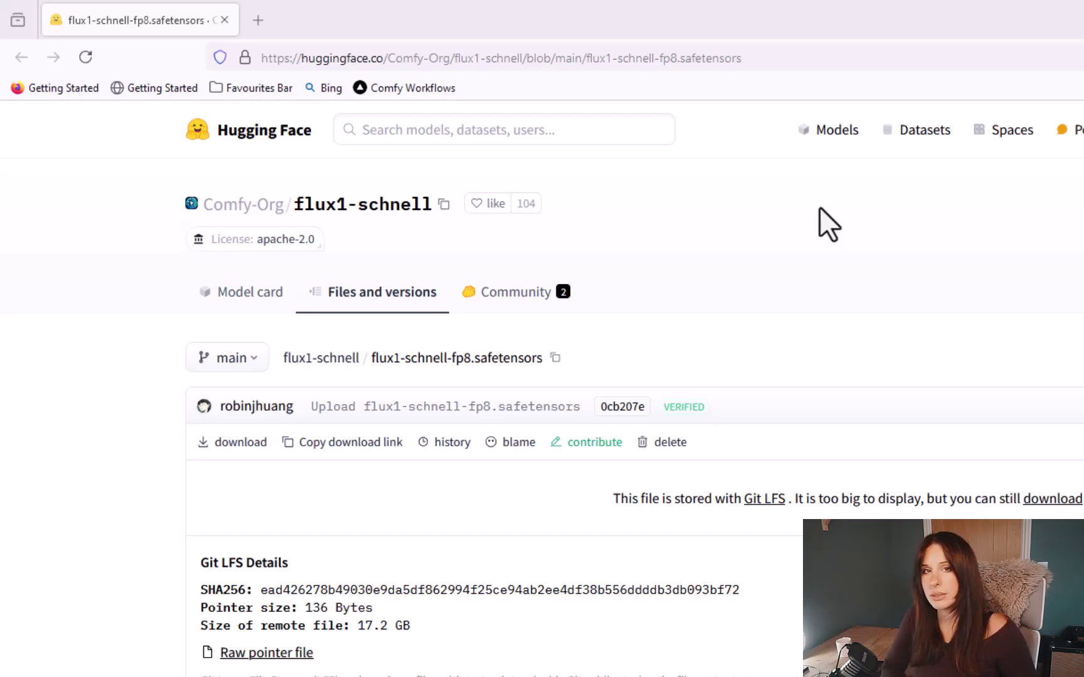
Save flux1-schnell-fp8.safetensors into ComfyUI's models\unet folder
{"action": "right_click", "coordinate": [239, 446]}
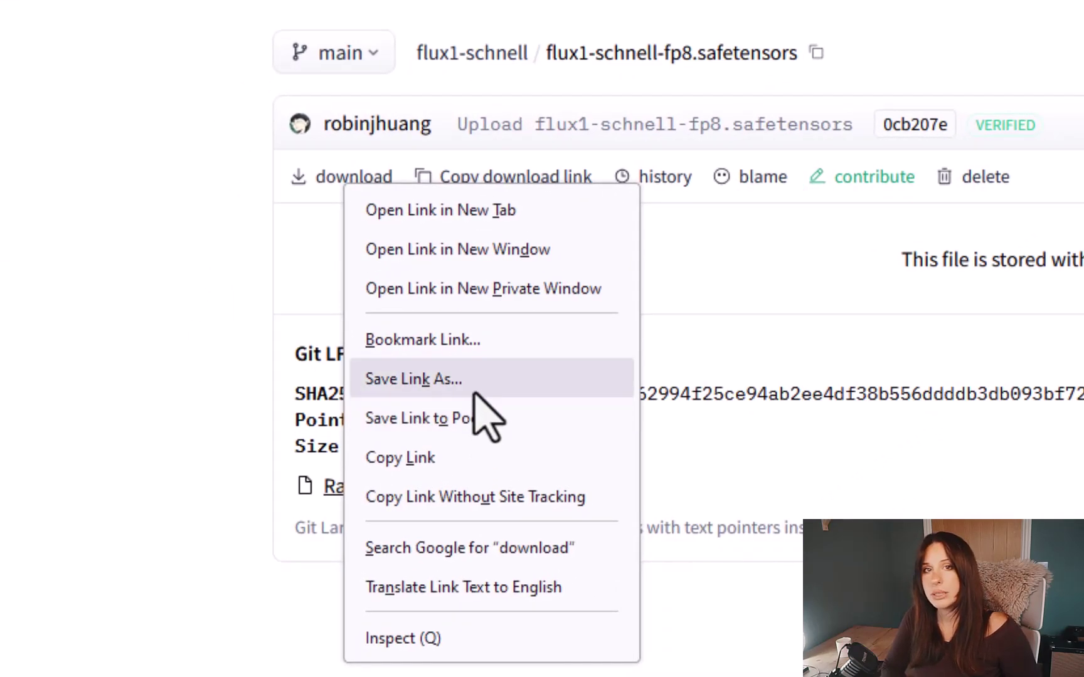
{"action": "left_click", "coordinate": [475, 394]}
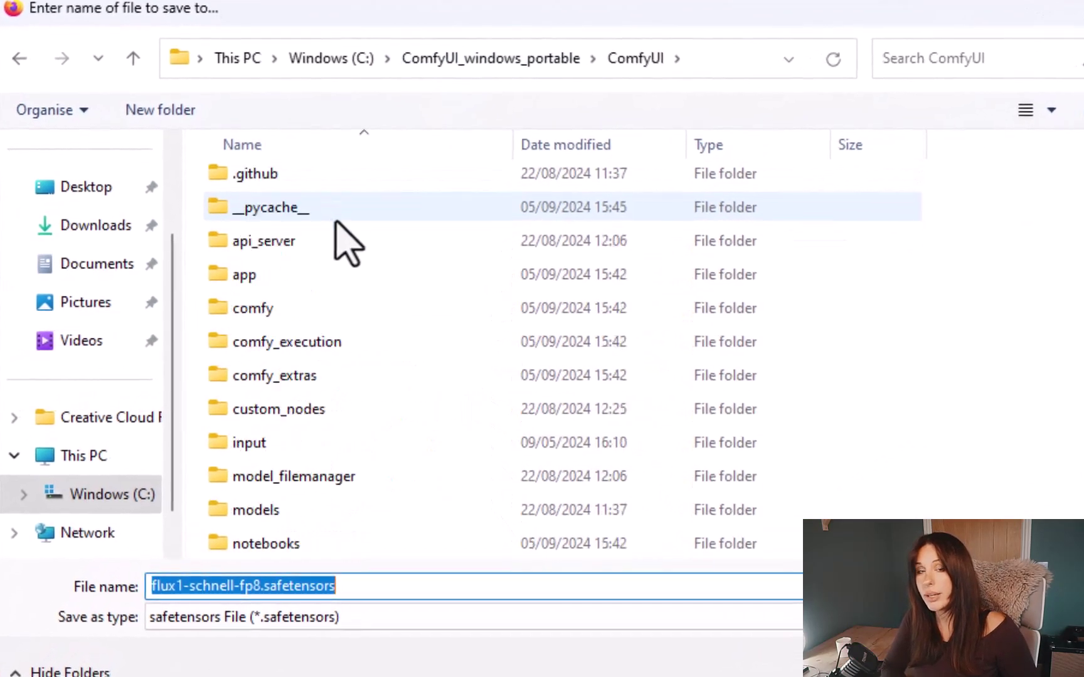
{"action": "scroll", "coordinate": [339, 237], "scroll_direction": "down", "scroll_amount": 1}
{"action": "double_click", "coordinate": [266, 411]}
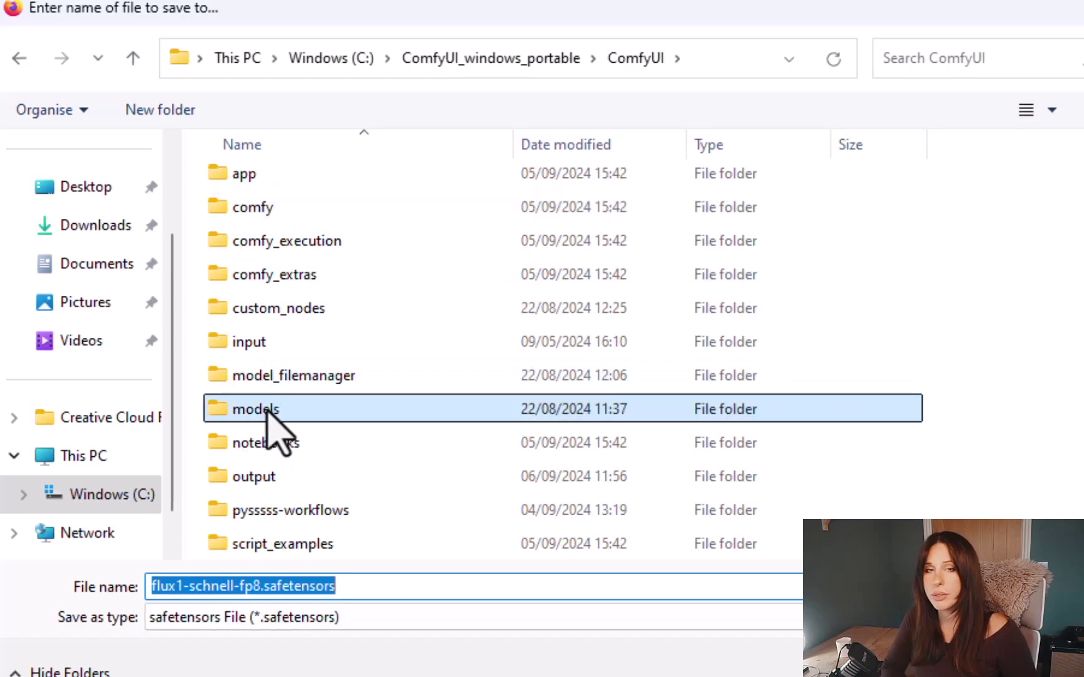
{"action": "scroll", "coordinate": [302, 301], "scroll_direction": "down", "scroll_amount": 5}
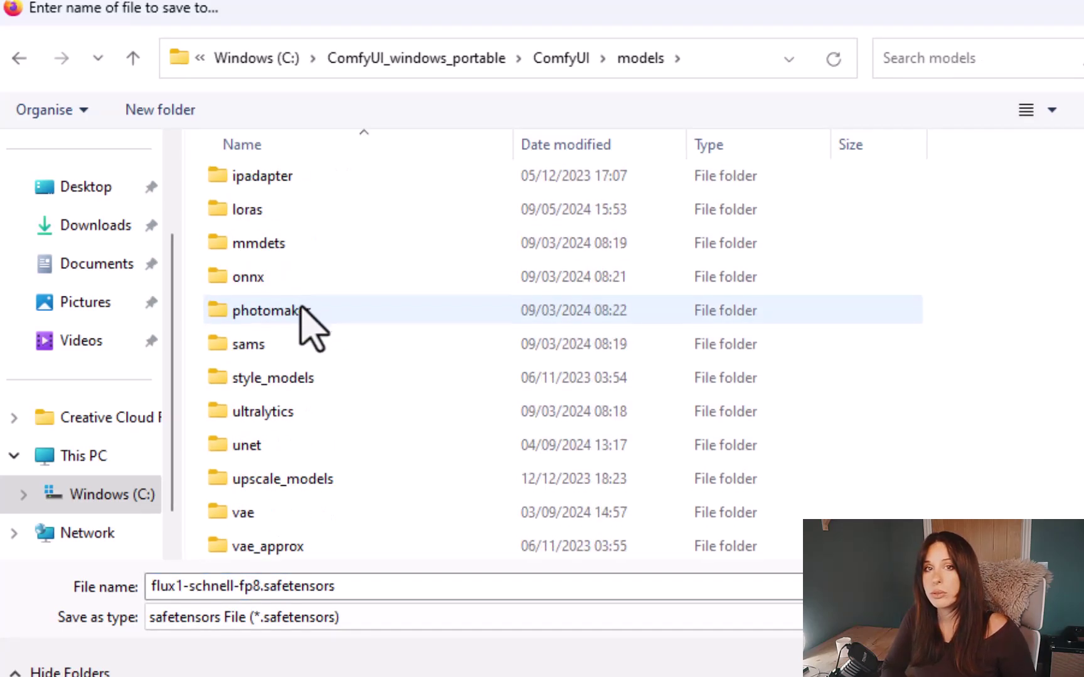
{"action": "left_click", "coordinate": [299, 448]}
{"action": "double_click", "coordinate": [299, 448]}
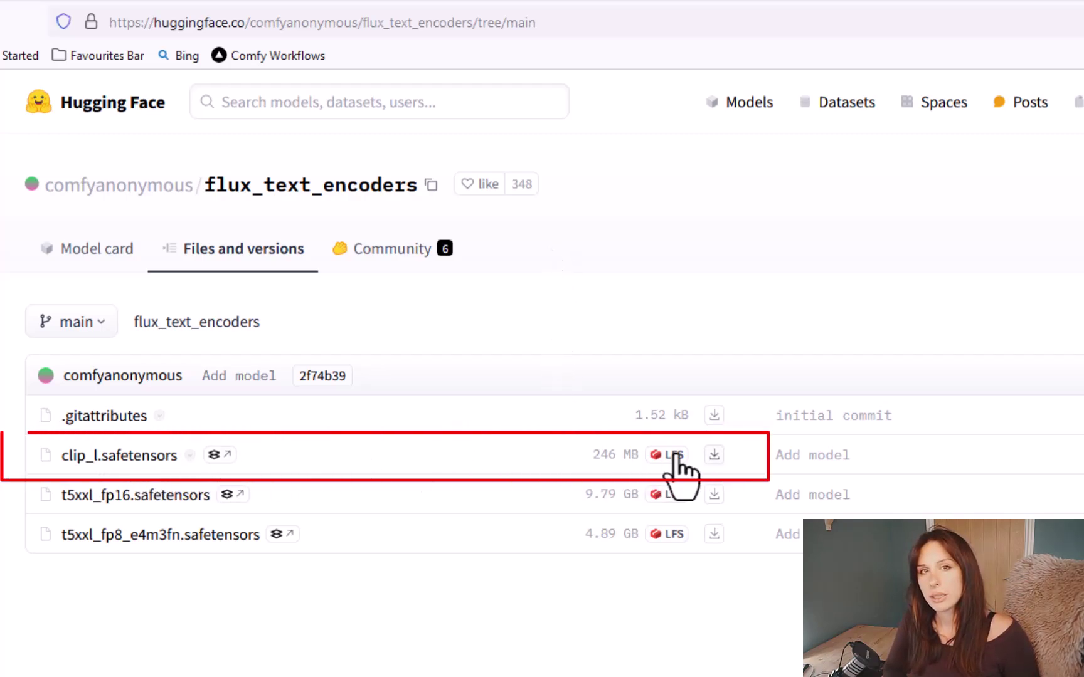
Point the clip_l download at models\clip, then start saving t5xxl_fp8_e4m3fn.safetensors
{"action": "right_click", "coordinate": [714, 454]}
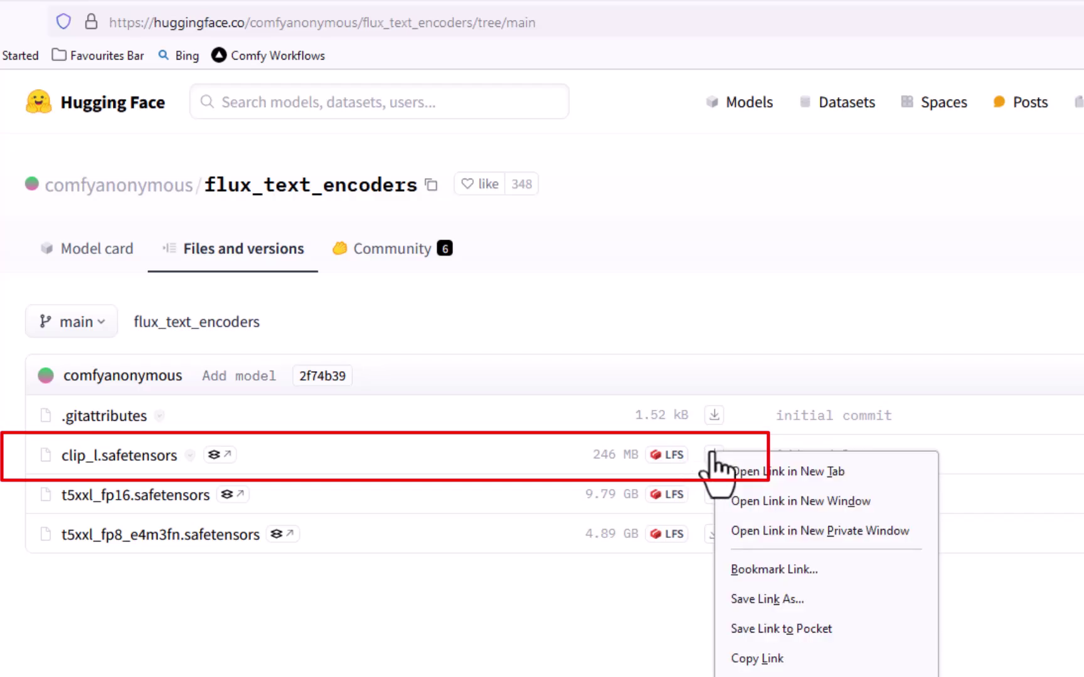
{"action": "left_click", "coordinate": [761, 600]}
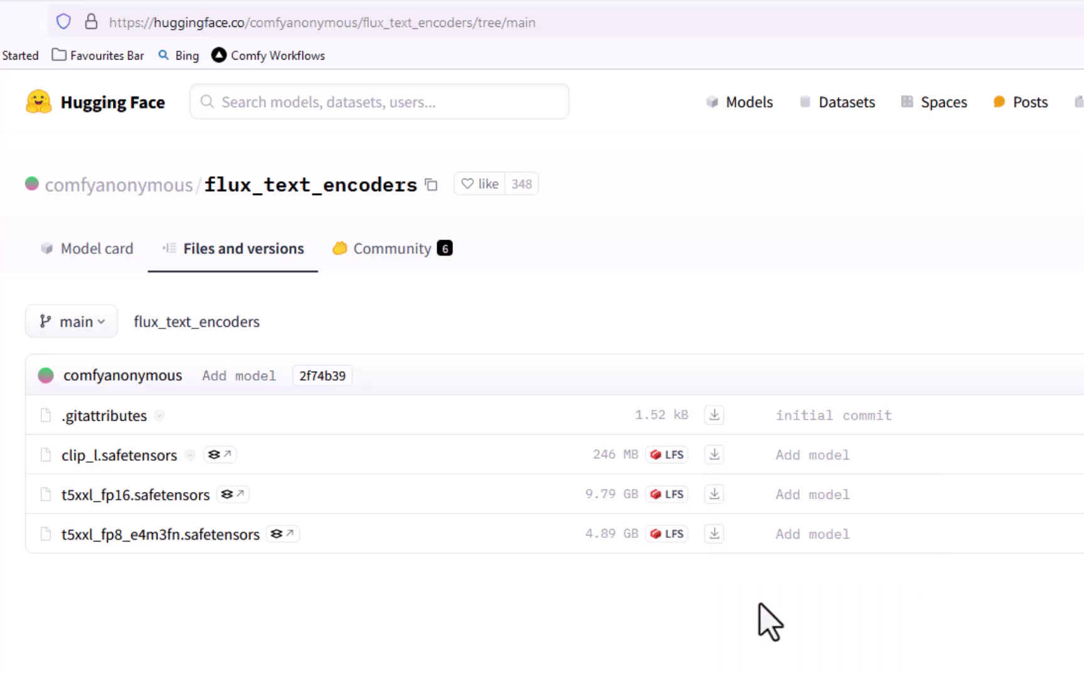
{"action": "left_click", "coordinate": [265, 426]}
{"action": "double_click", "coordinate": [267, 429]}
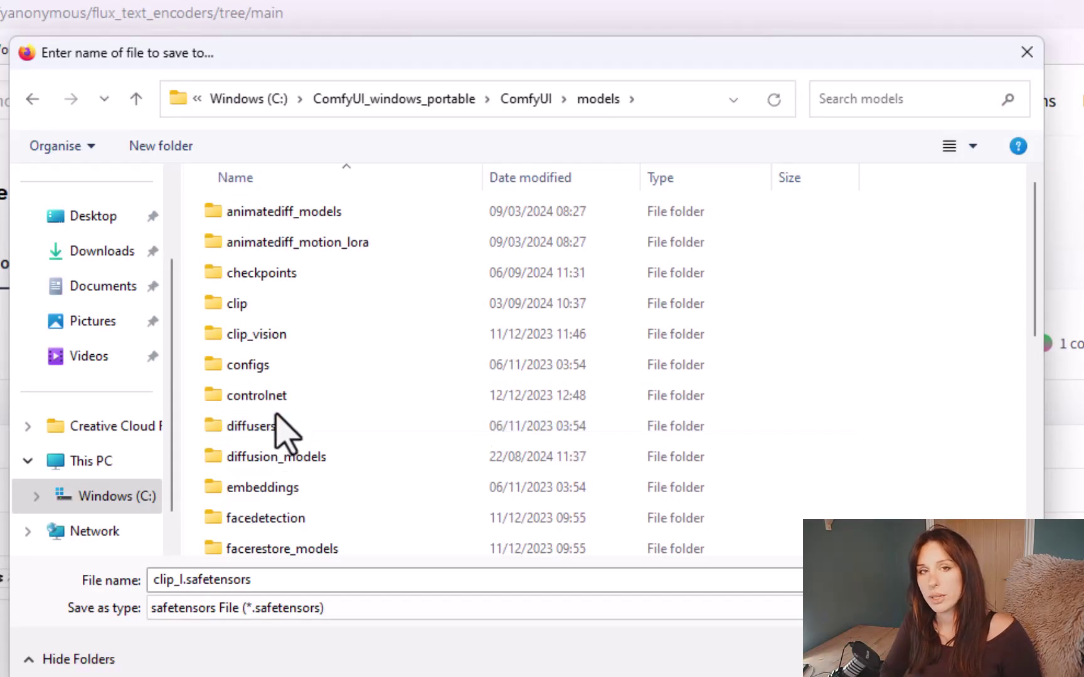
{"action": "double_click", "coordinate": [271, 312]}
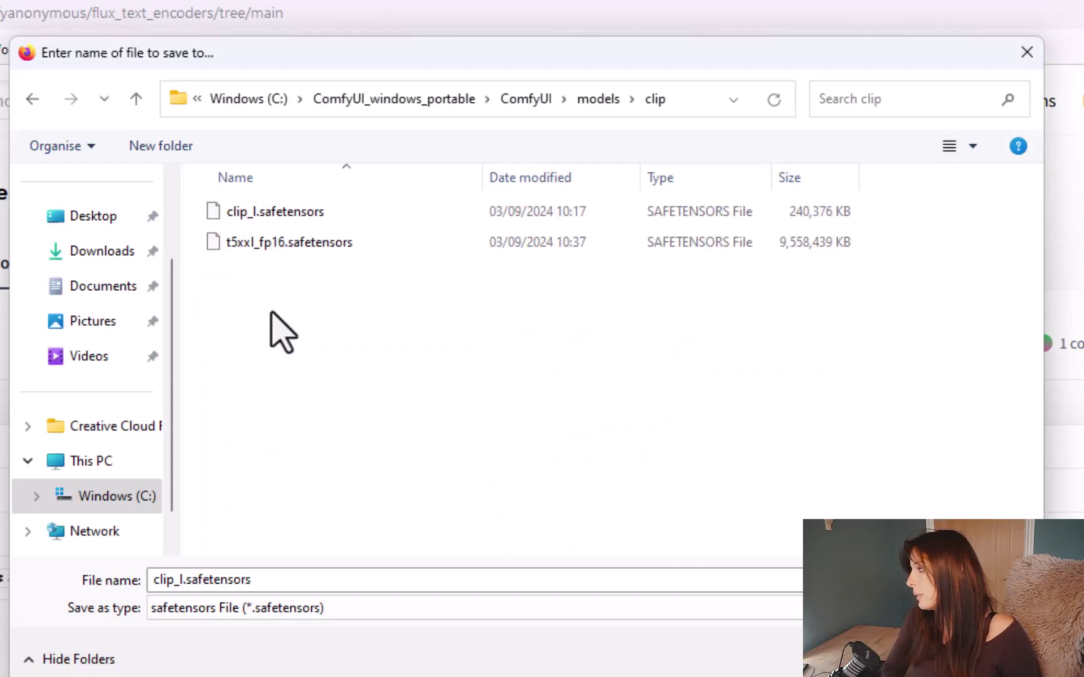
{"action": "left_click", "coordinate": [335, 246]}
{"action": "key", "text": "Return"}
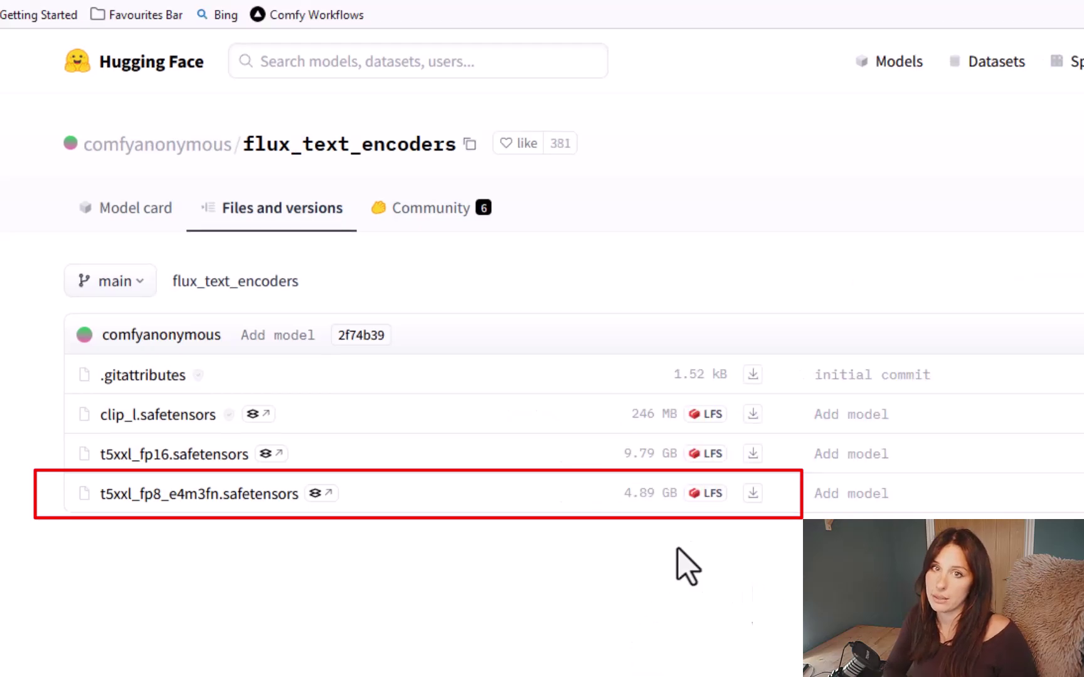
{"action": "right_click", "coordinate": [753, 494]}
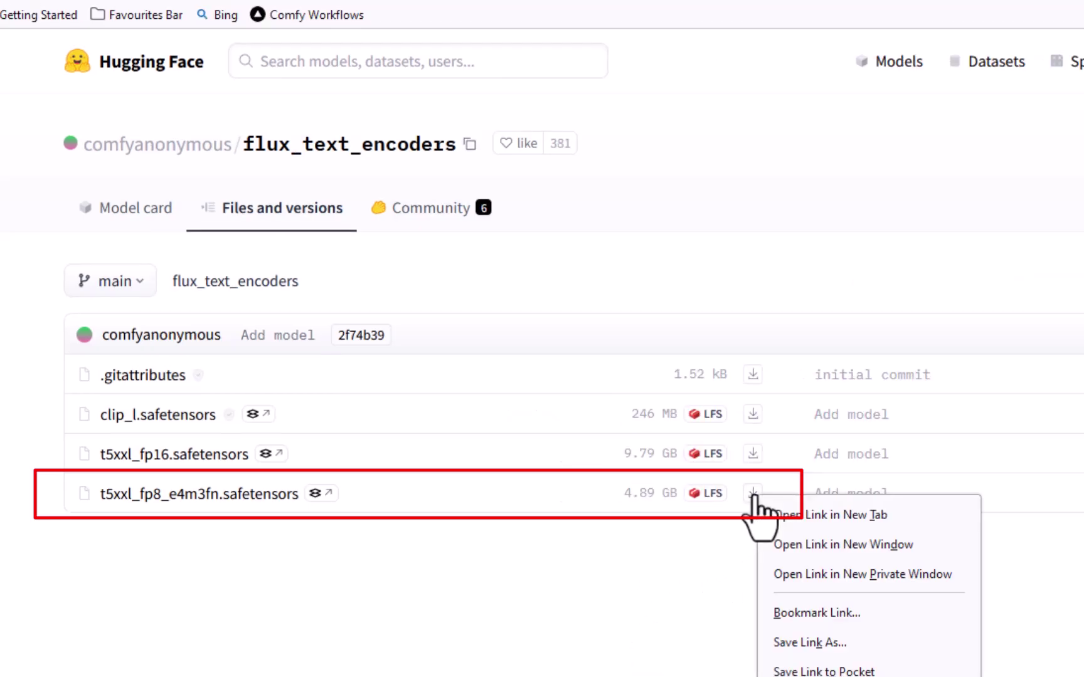
{"action": "left_click", "coordinate": [808, 642]}
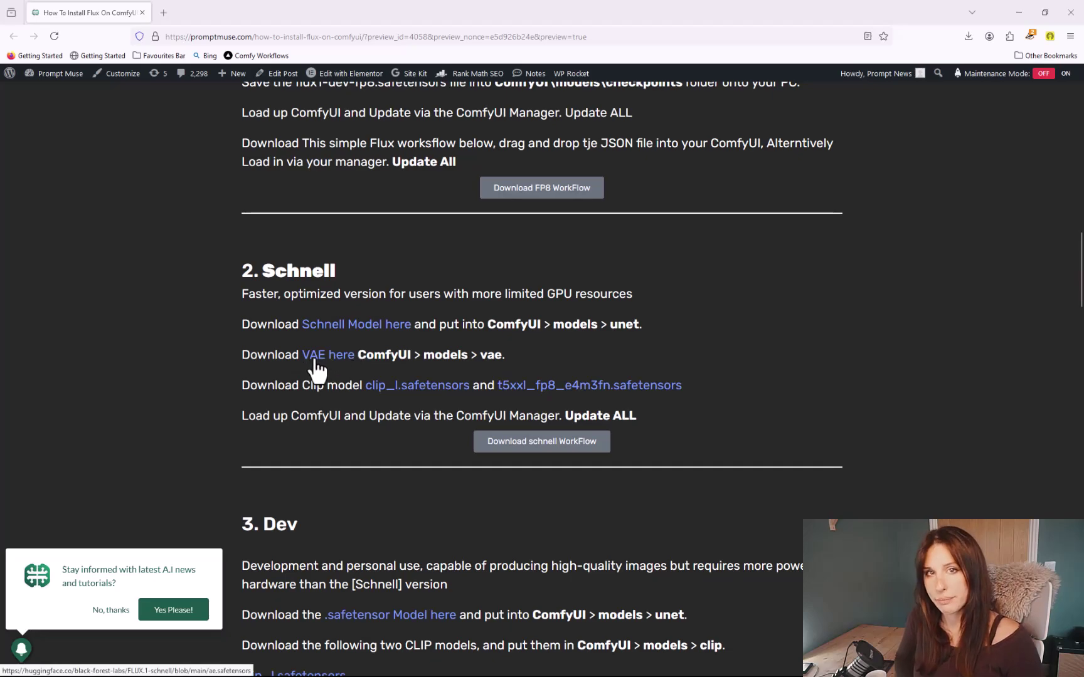
Save the FLUX.1-schnell ae.safetensors VAE into ComfyUI's models\vae folder
{"action": "left_click", "coordinate": [339, 365]}
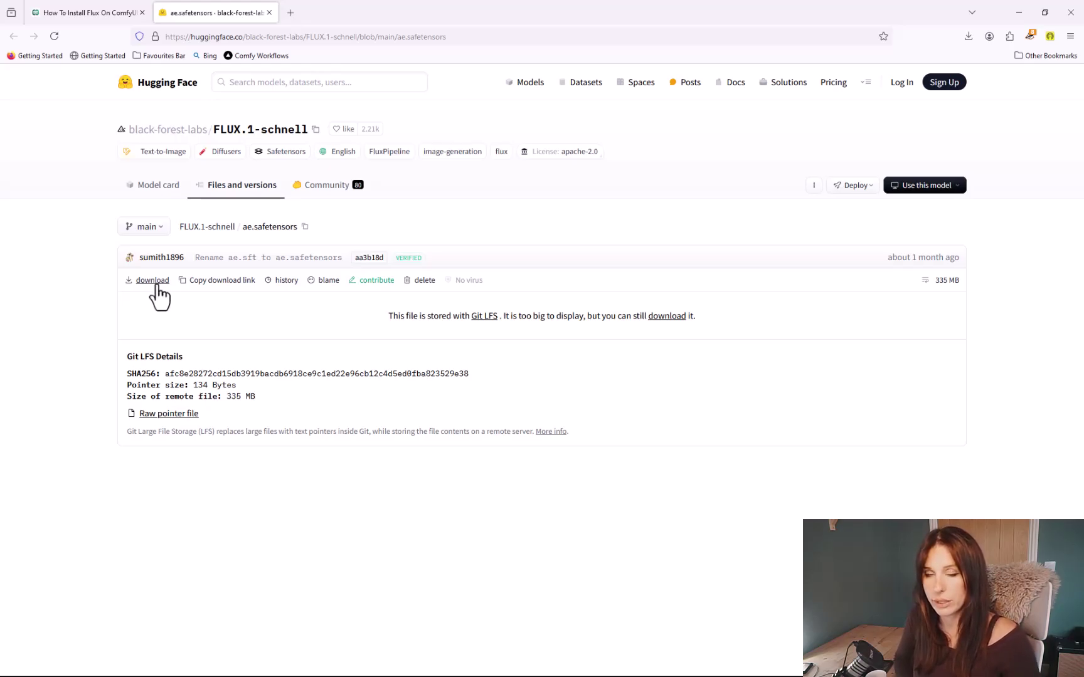
{"action": "right_click", "coordinate": [155, 282]}
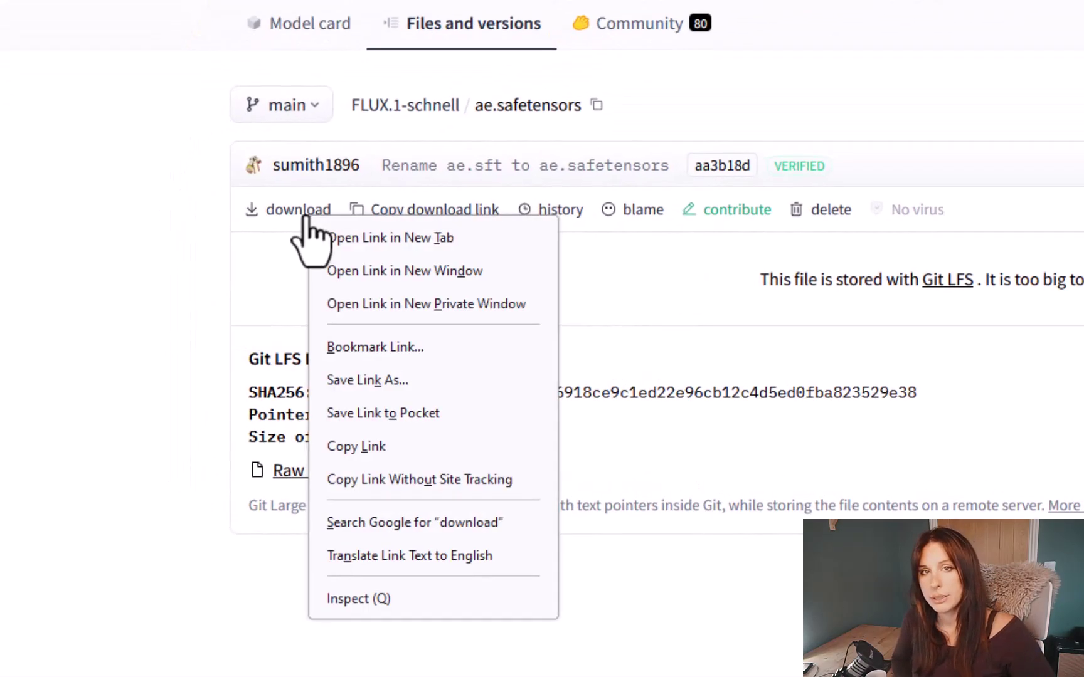
{"action": "left_click", "coordinate": [338, 382]}
{"action": "double_click", "coordinate": [262, 221]}
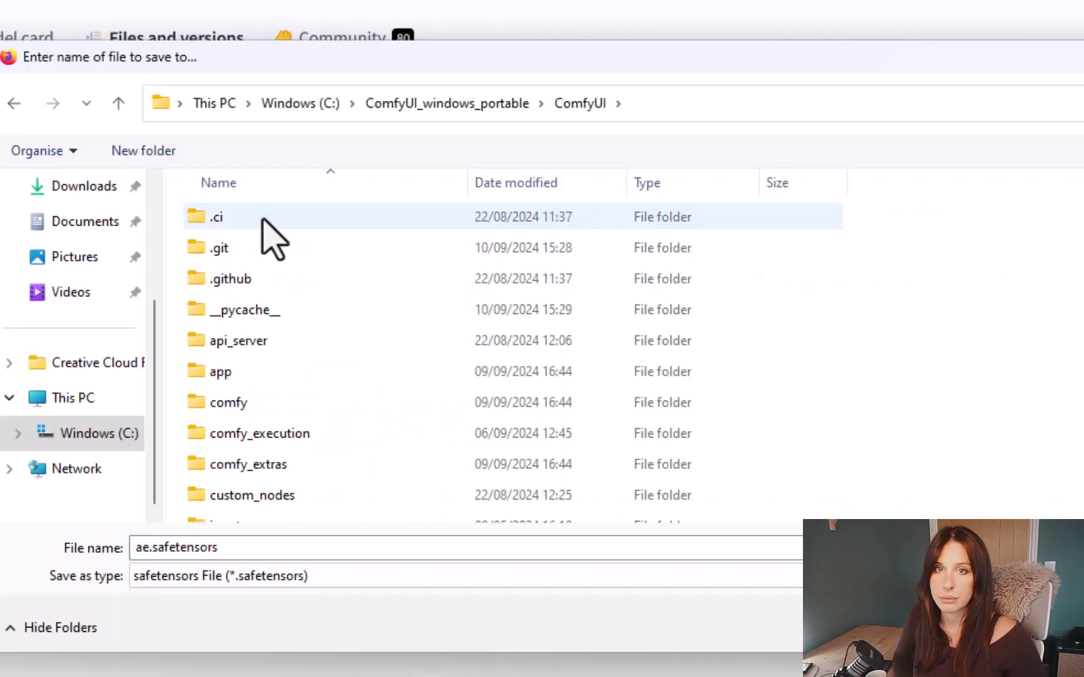
{"action": "scroll", "coordinate": [263, 232], "scroll_direction": "down", "scroll_amount": 3}
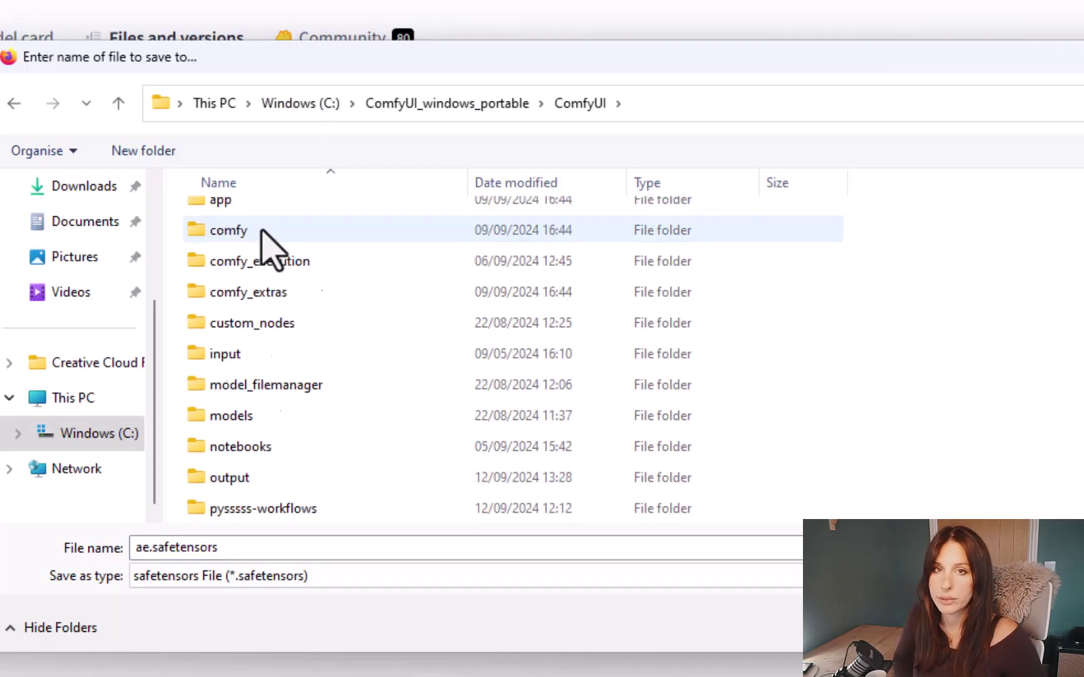
{"action": "double_click", "coordinate": [254, 323]}
{"action": "scroll", "coordinate": [261, 322], "scroll_direction": "down", "scroll_amount": 5}
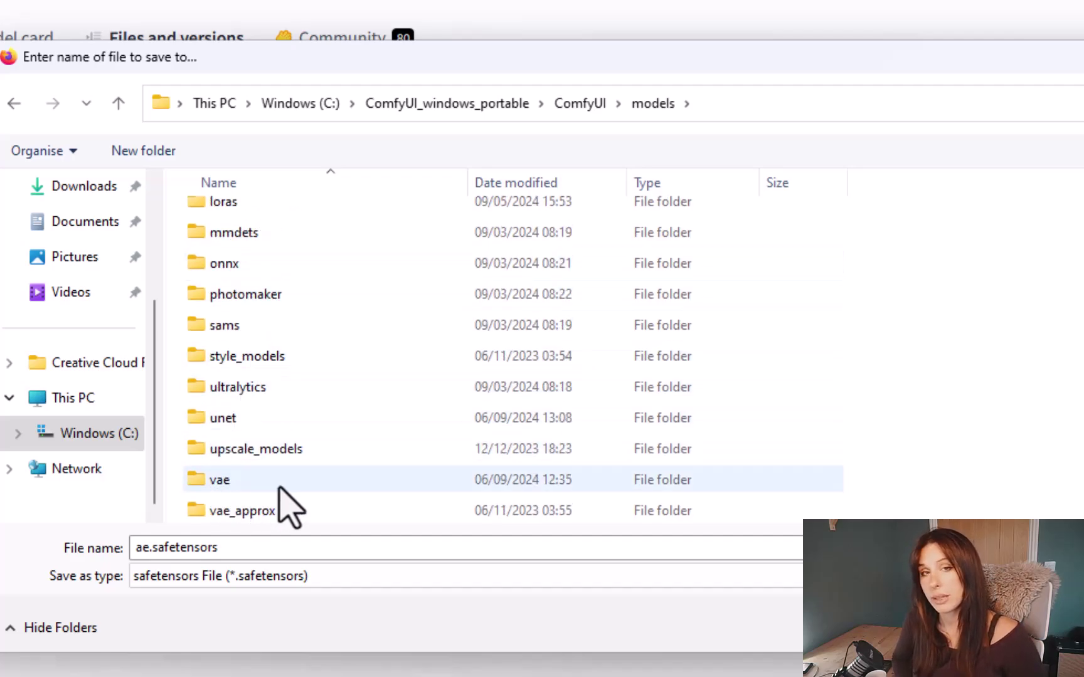
{"action": "double_click", "coordinate": [235, 484]}
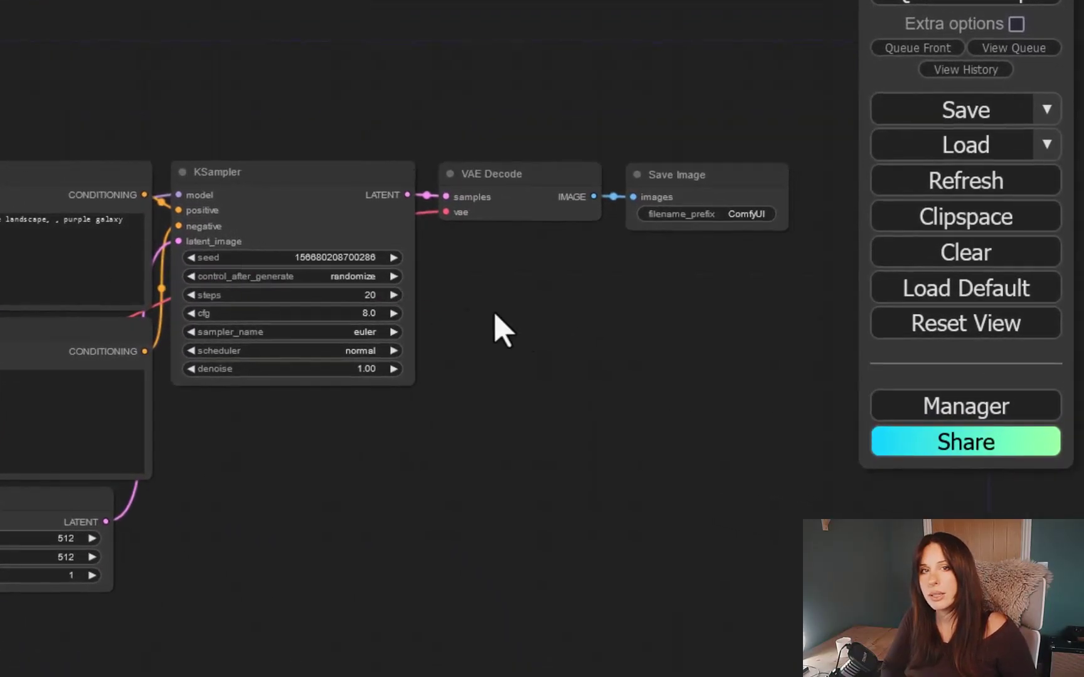
Run Update All from the ComfyUI Manager, then restart the server and confirm the reboot
{"action": "left_click", "coordinate": [1005, 409]}
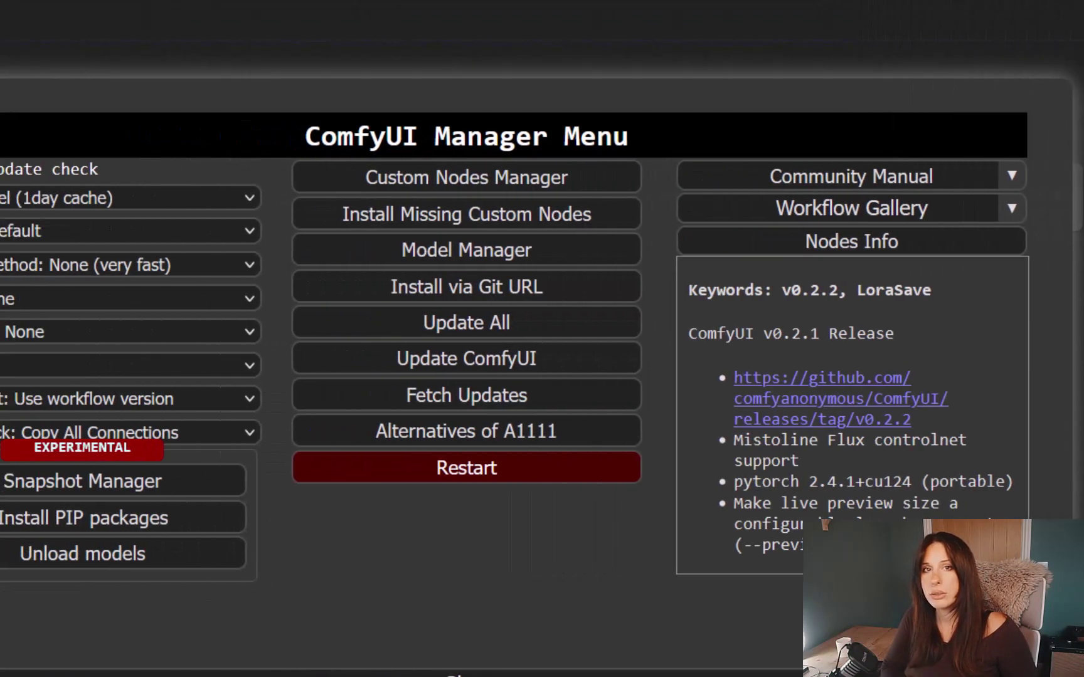
{"action": "left_click", "coordinate": [616, 322]}
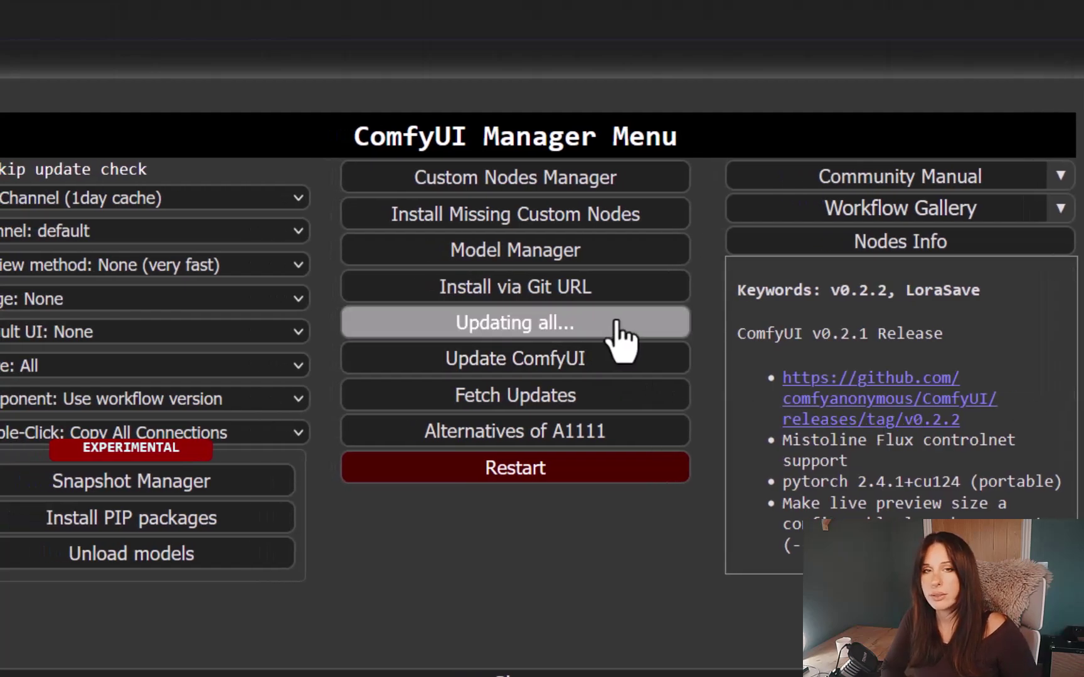
{"action": "left_click", "coordinate": [572, 481]}
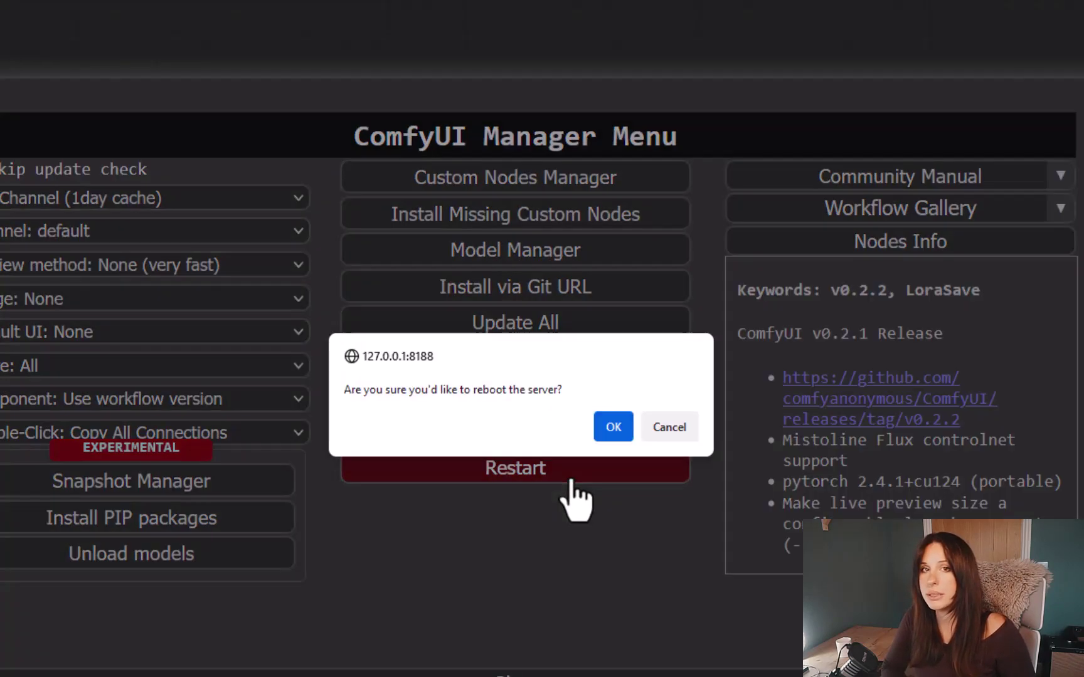
{"action": "left_click", "coordinate": [613, 428]}
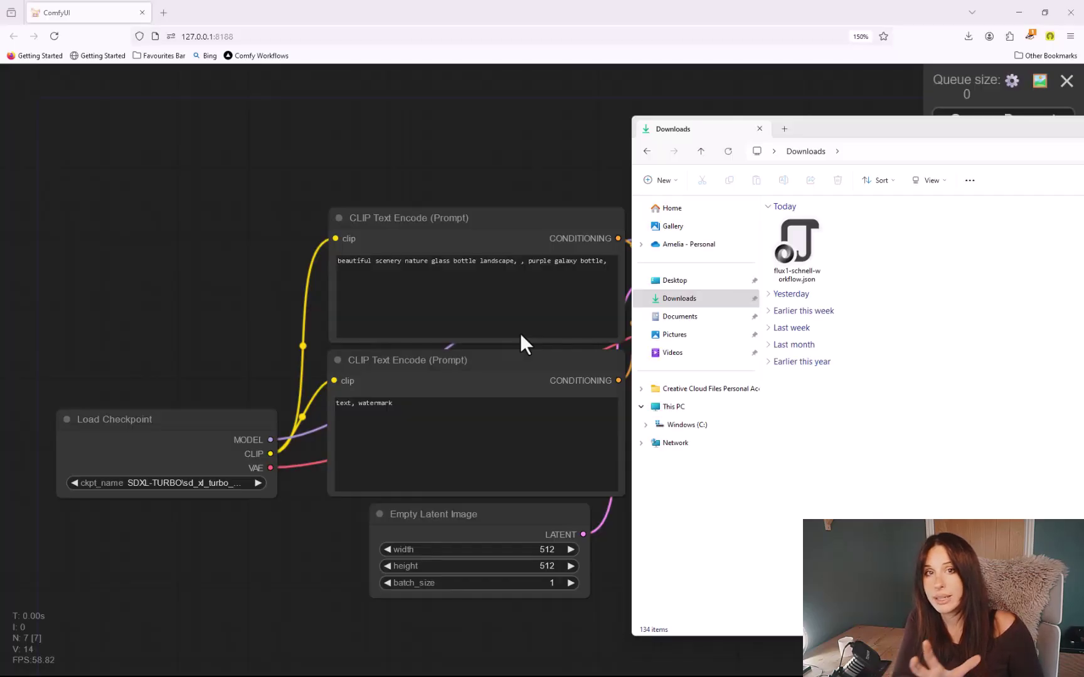
Load the downloaded Flux schnell workflow file onto the ComfyUI canvas and view all its nodes
{"action": "left_click", "coordinate": [785, 268]}
{"action": "left_click_drag", "start_coordinate": [784, 268], "coordinate": [442, 163]}
{"action": "left_click", "coordinate": [289, 492]}
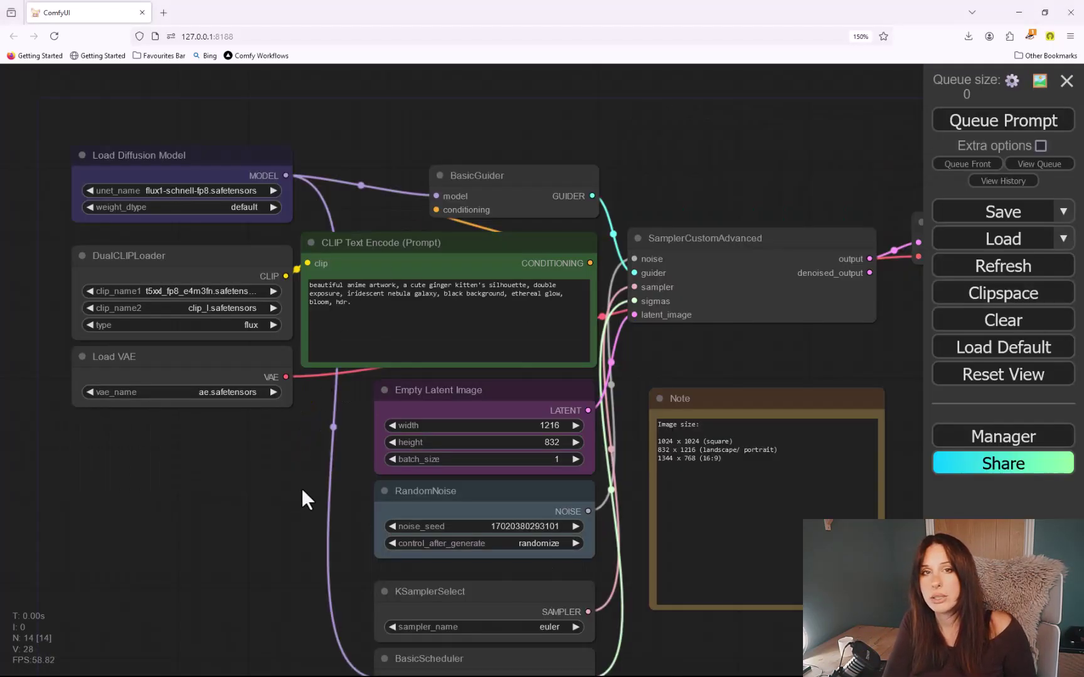
{"action": "scroll", "coordinate": [307, 489], "scroll_direction": "down", "scroll_amount": 2}
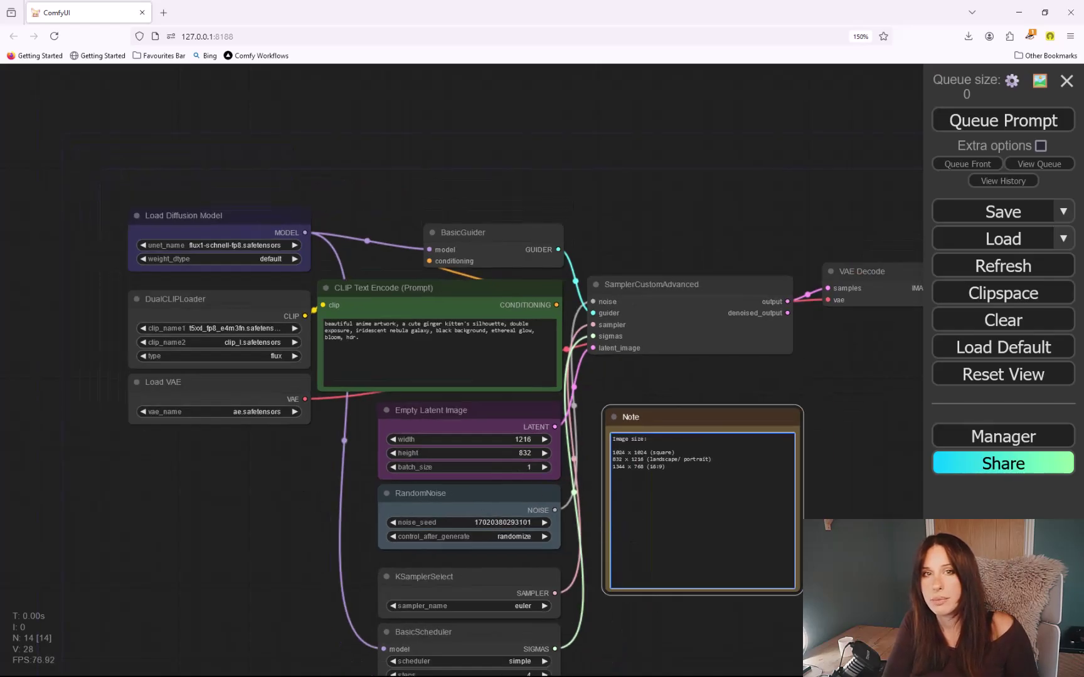
{"action": "left_click_drag", "start_coordinate": [841, 620], "coordinate": [712, 543]}
{"action": "scroll", "coordinate": [711, 544], "scroll_direction": "down", "scroll_amount": 1}
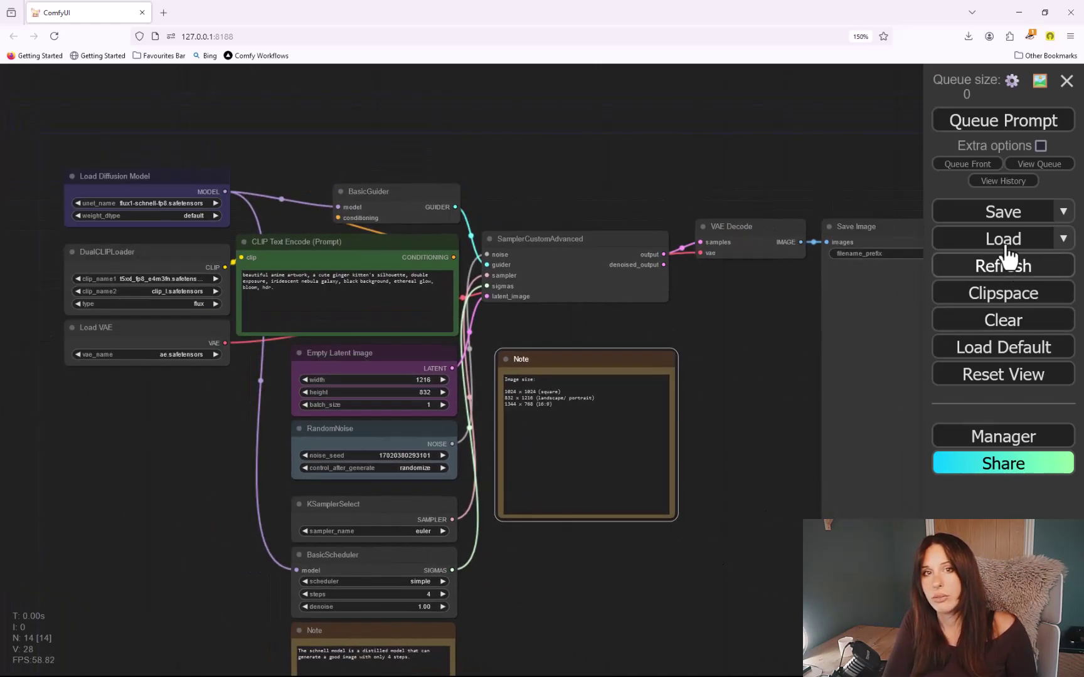
Queue the schnell workflow and view the generated ginger kitten image in Save Image
{"action": "left_click", "coordinate": [1011, 123]}
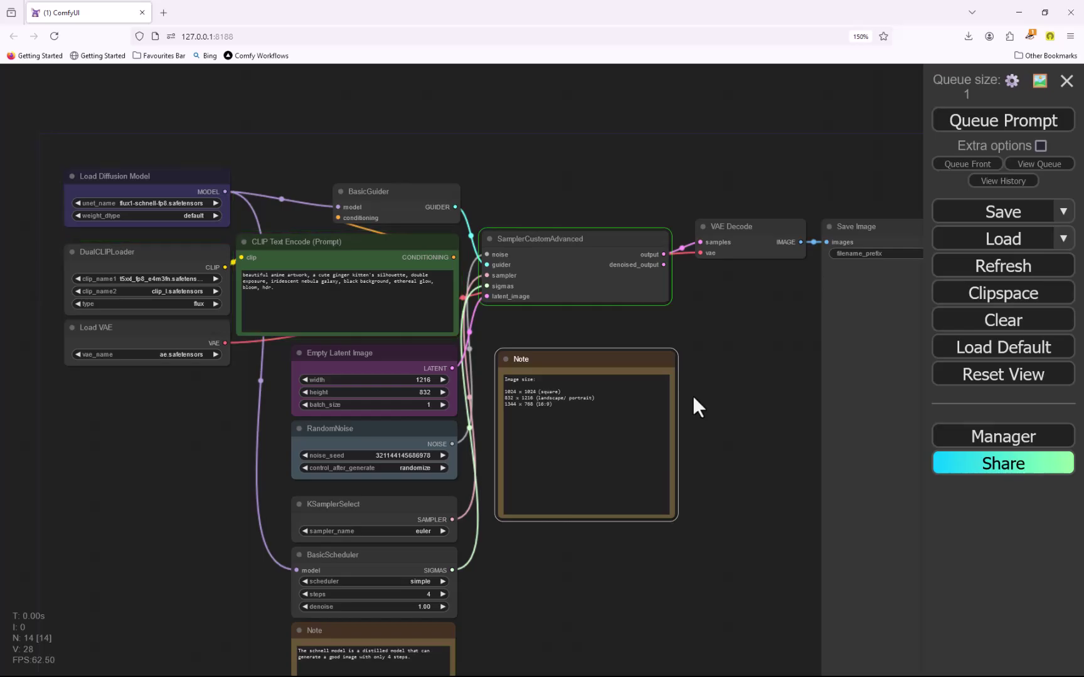
{"action": "scroll", "coordinate": [551, 441], "scroll_direction": "down", "scroll_amount": 1}
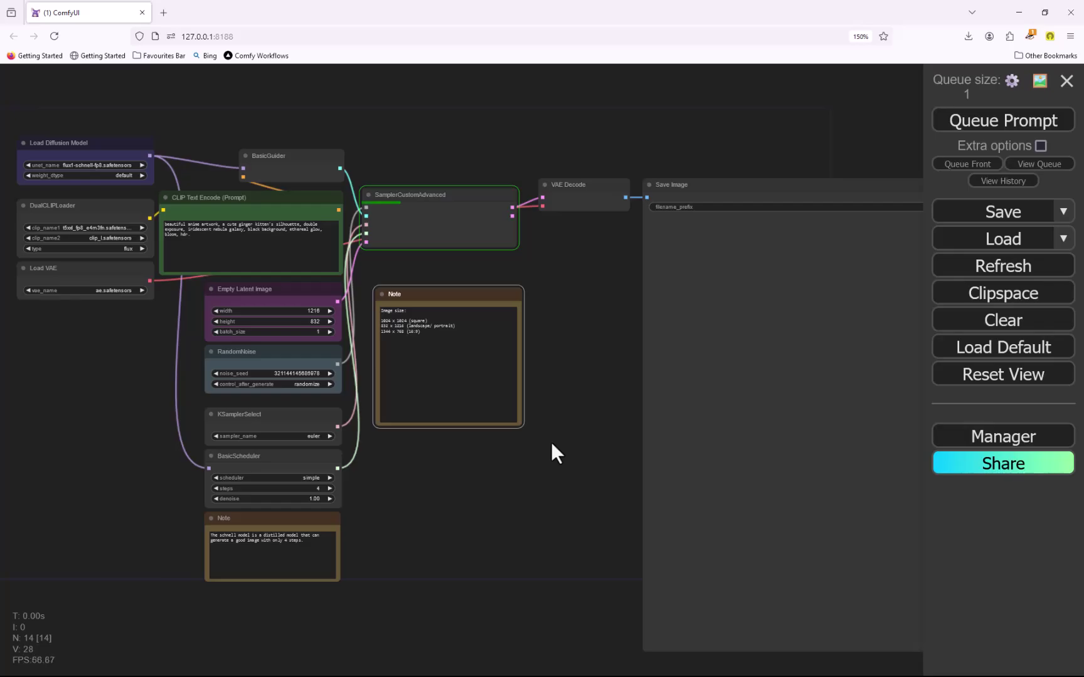
{"action": "left_click_drag", "start_coordinate": [640, 453], "coordinate": [615, 418]}
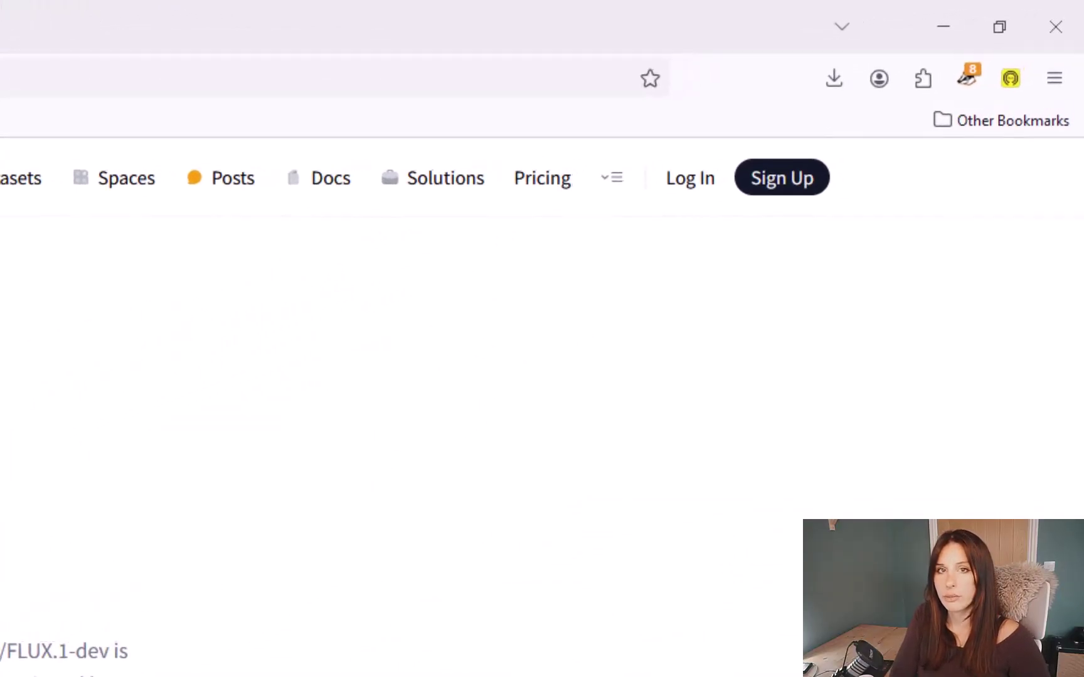
Sign in to Hugging Face and save flux1-dev.safetensors into ComfyUI/models/unet
{"action": "left_click", "coordinate": [670, 188]}
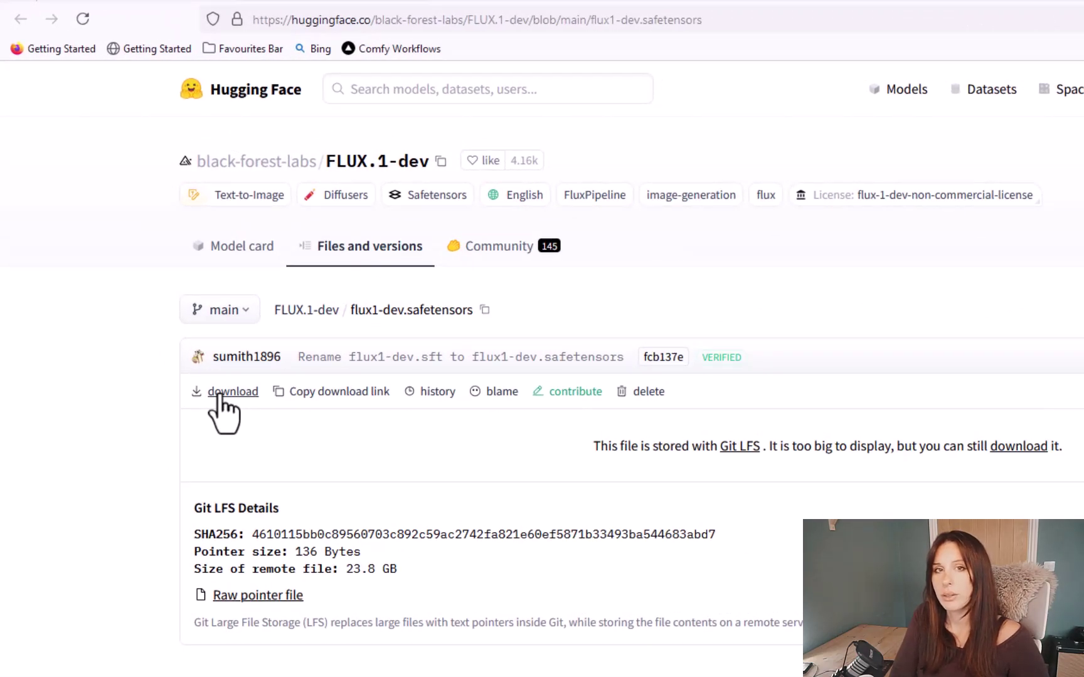
{"action": "right_click", "coordinate": [220, 394]}
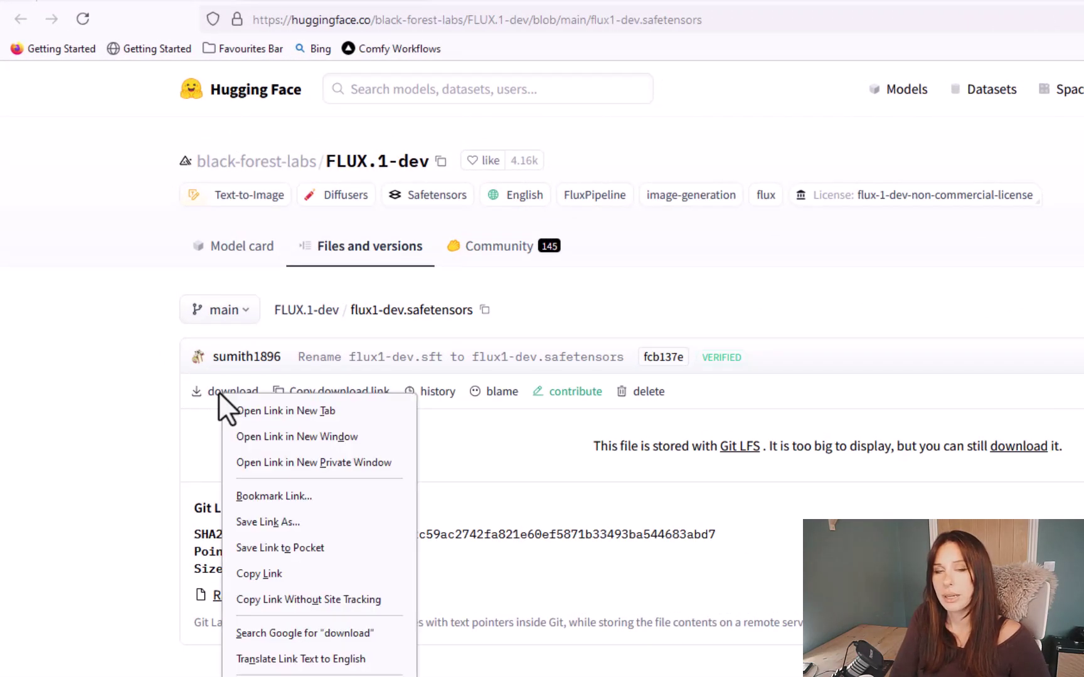
{"action": "left_click", "coordinate": [285, 523]}
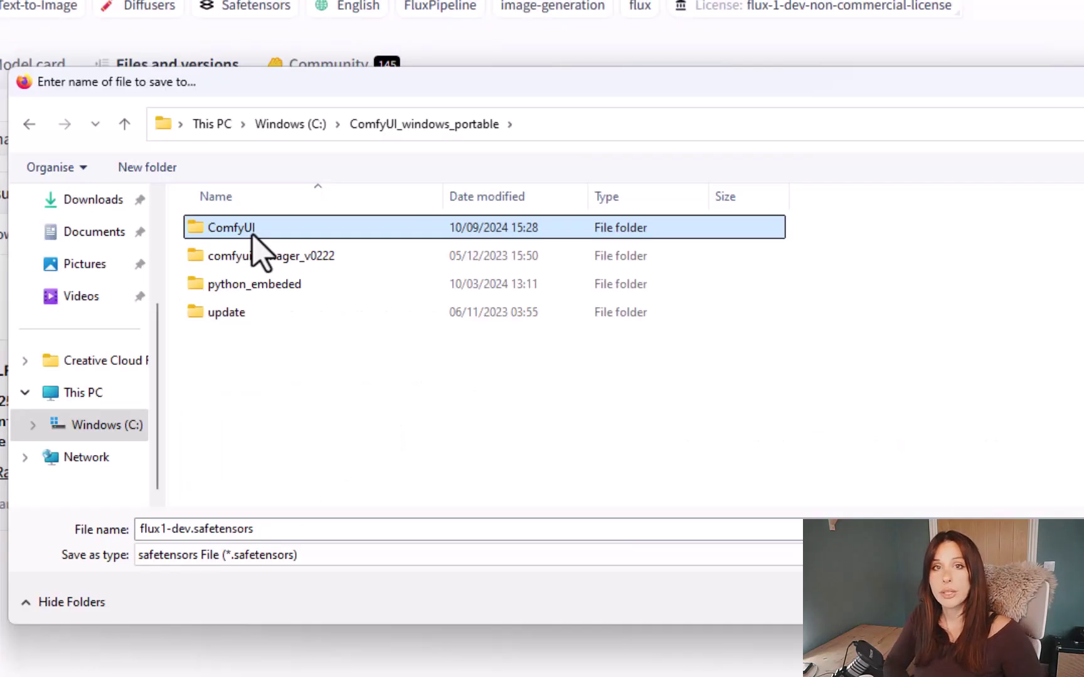
{"action": "double_click", "coordinate": [432, 384]}
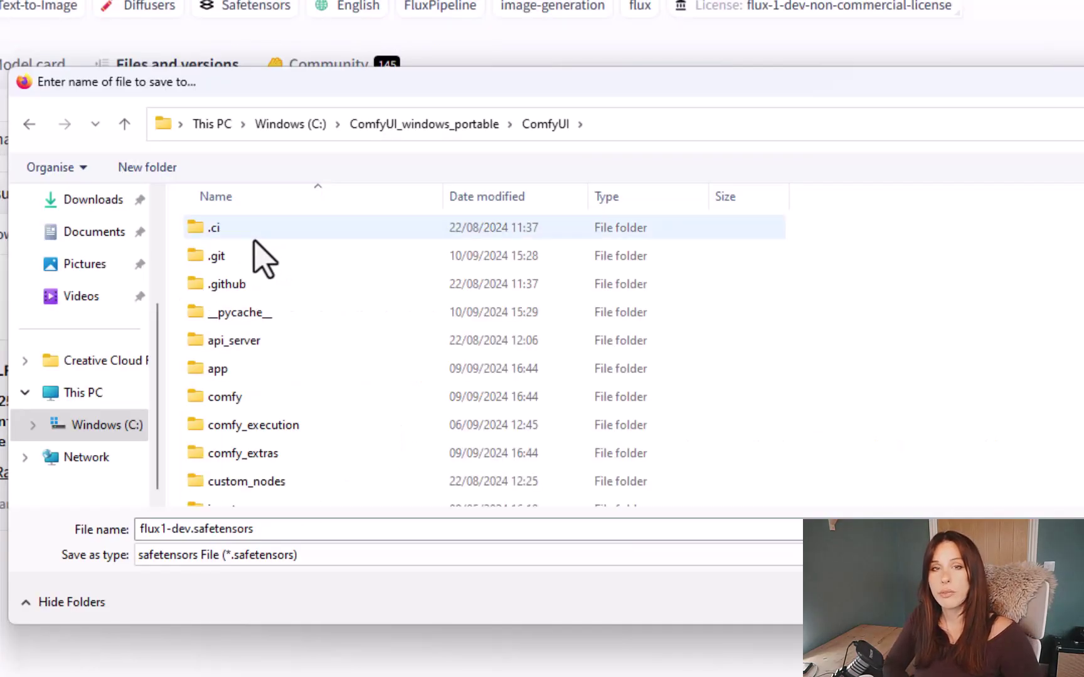
{"action": "scroll", "coordinate": [264, 260], "scroll_direction": "down", "scroll_amount": 3}
{"action": "double_click", "coordinate": [236, 325]}
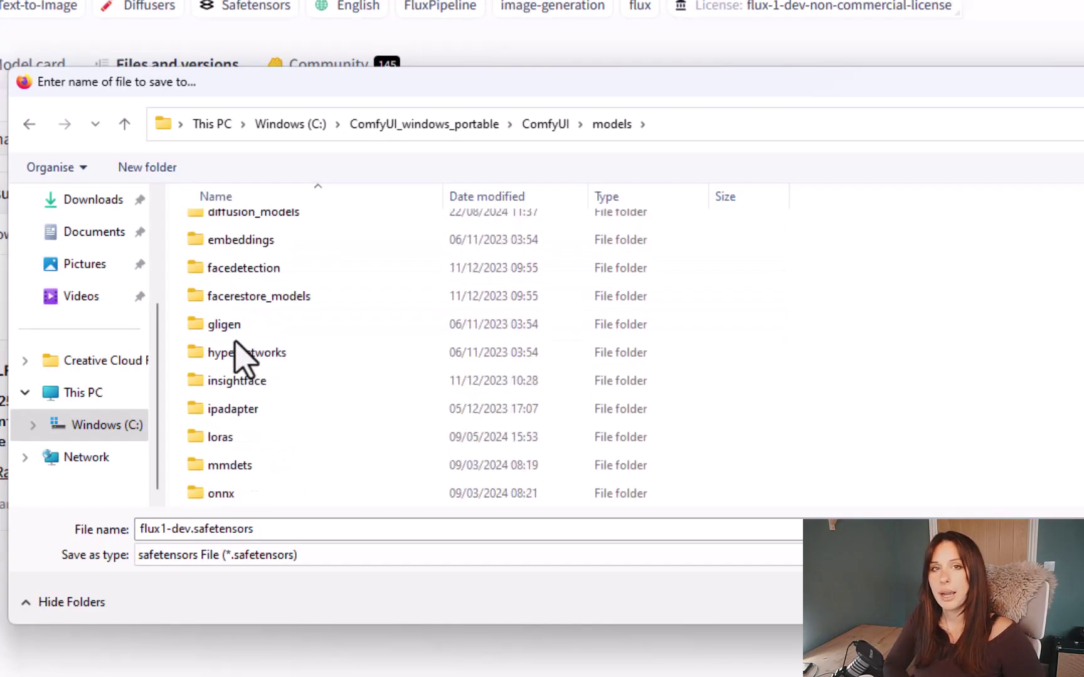
{"action": "scroll", "coordinate": [236, 343], "scroll_direction": "down", "scroll_amount": 2}
{"action": "double_click", "coordinate": [228, 468]}
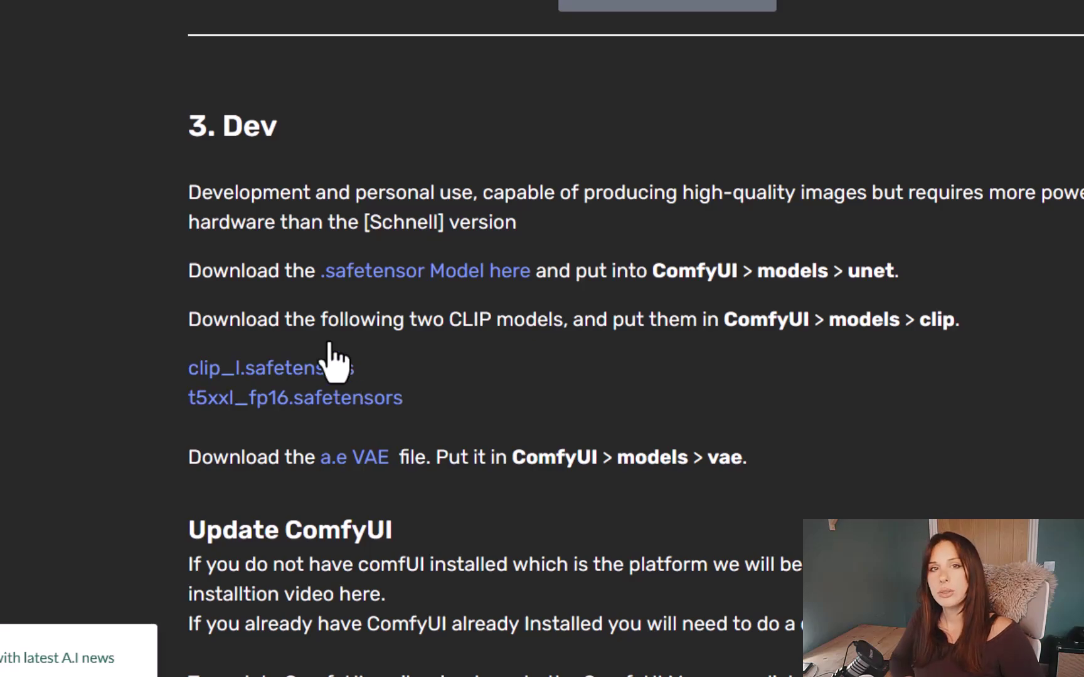
On the Flux text encoders page, save clip_l.safetensors into ComfyUI/models/clip
{"action": "left_click", "coordinate": [335, 368]}
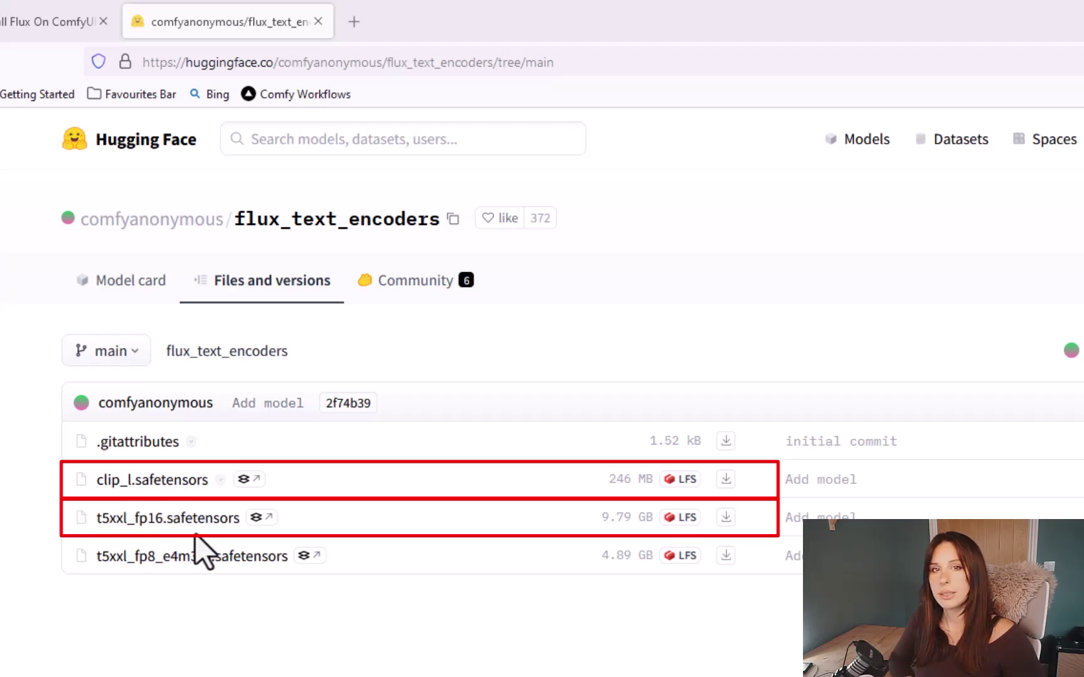
{"action": "right_click", "coordinate": [726, 479]}
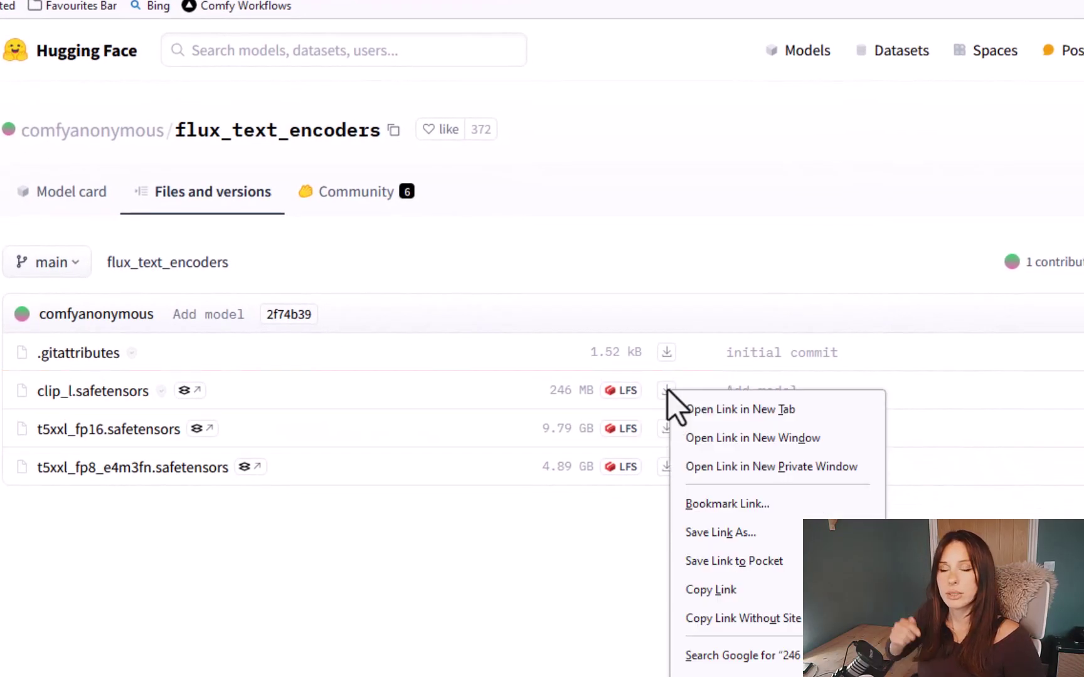
{"action": "left_click", "coordinate": [711, 533]}
{"action": "double_click", "coordinate": [314, 234]}
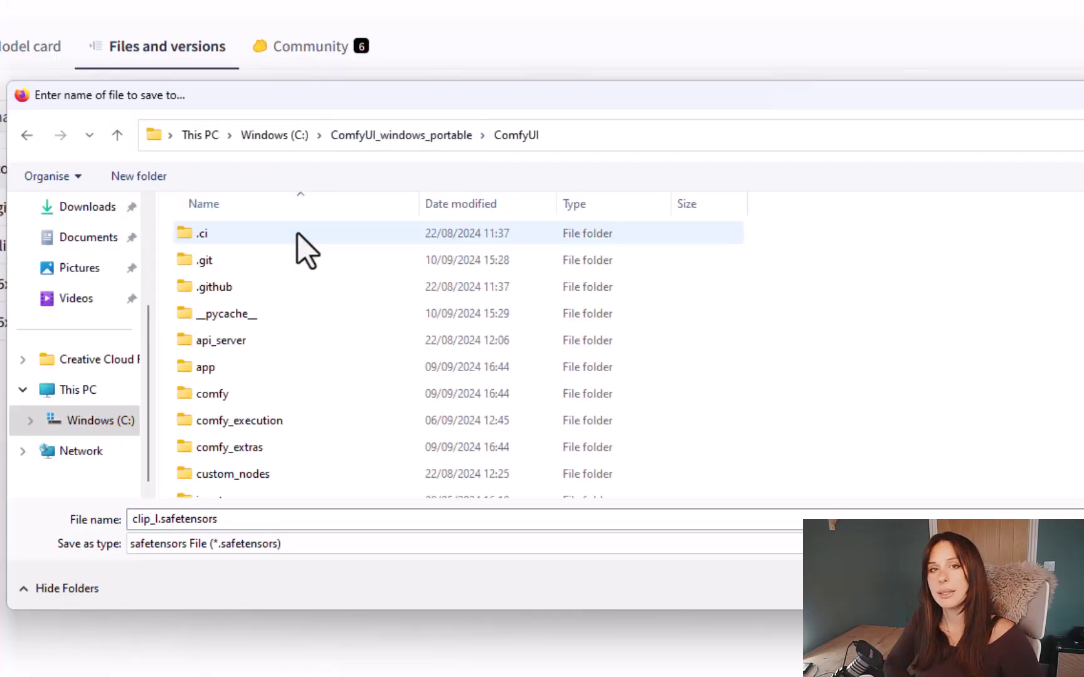
{"action": "scroll", "coordinate": [292, 264], "scroll_direction": "down", "scroll_amount": 2}
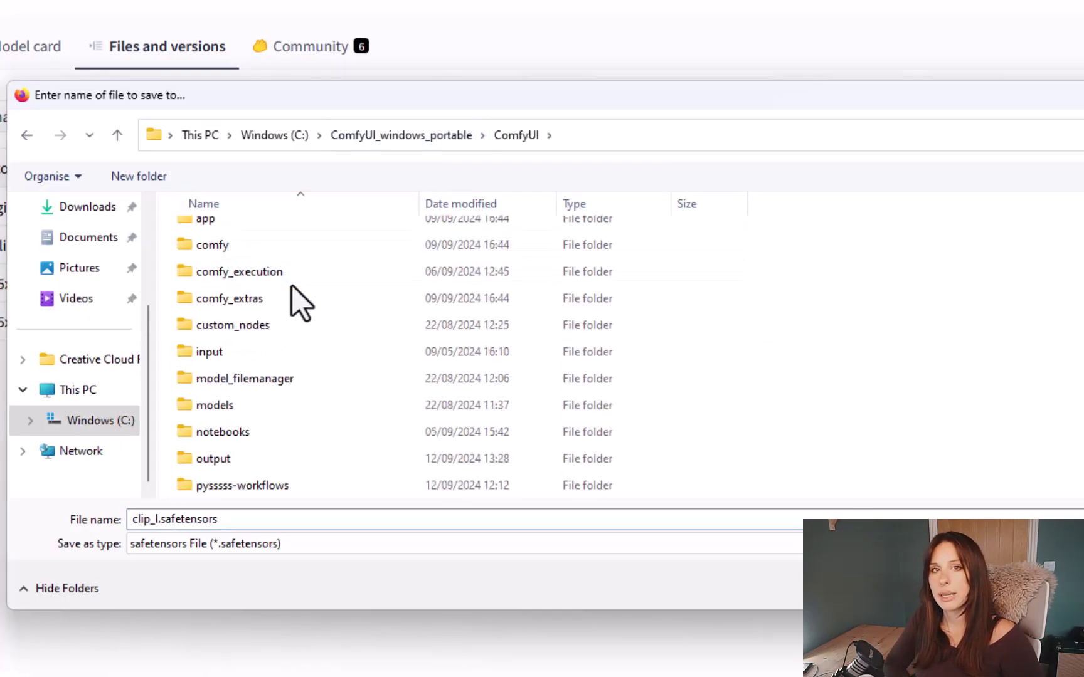
{"action": "double_click", "coordinate": [236, 412]}
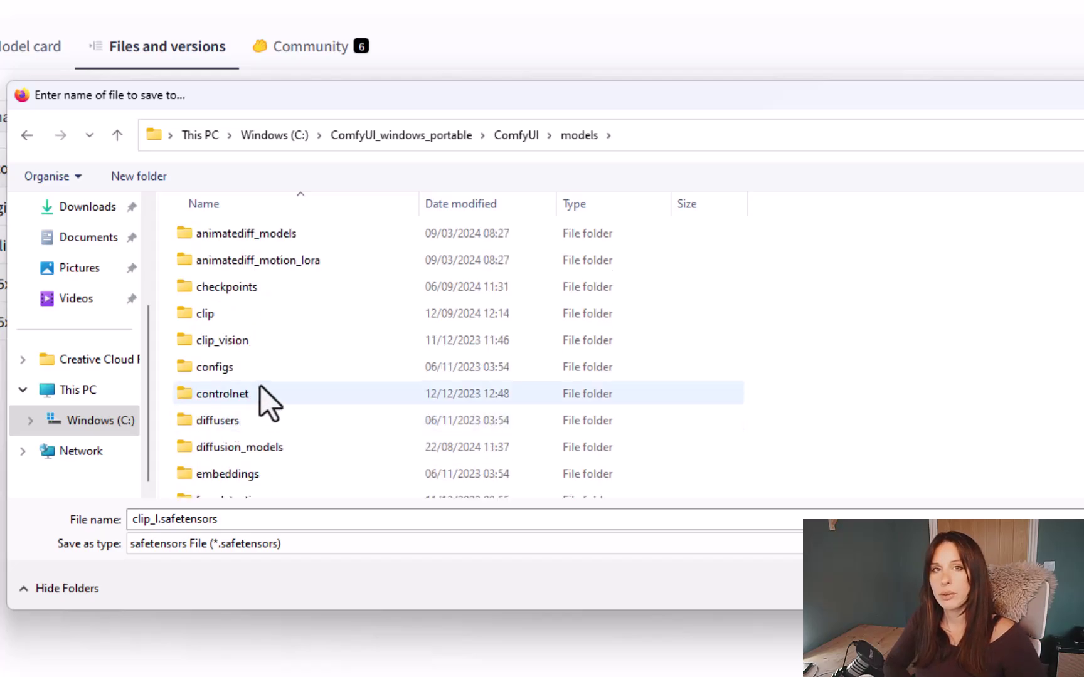
{"action": "double_click", "coordinate": [229, 315]}
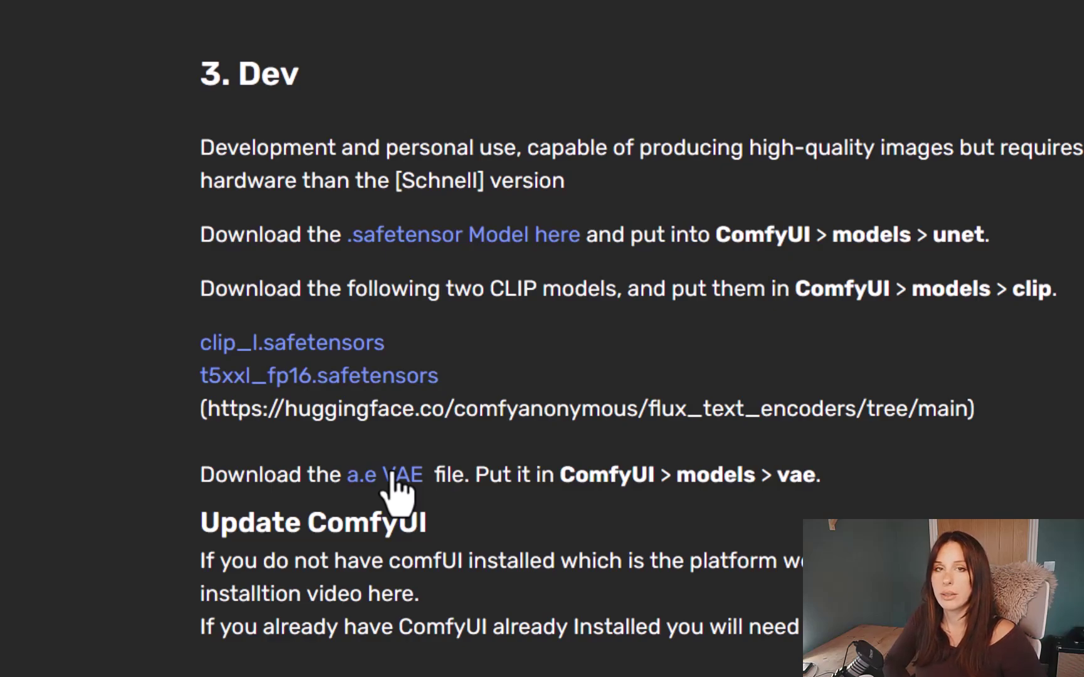
Save the ae.safetensors VAE file into ComfyUI/models/vae
{"action": "left_click", "coordinate": [392, 477]}
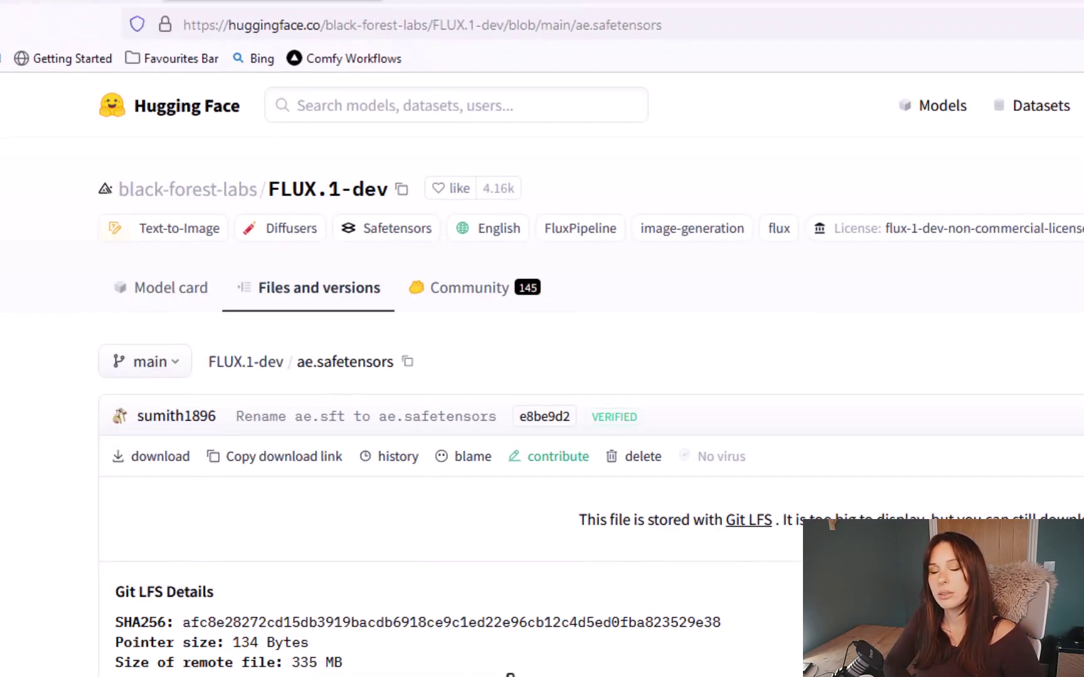
{"action": "right_click", "coordinate": [160, 461]}
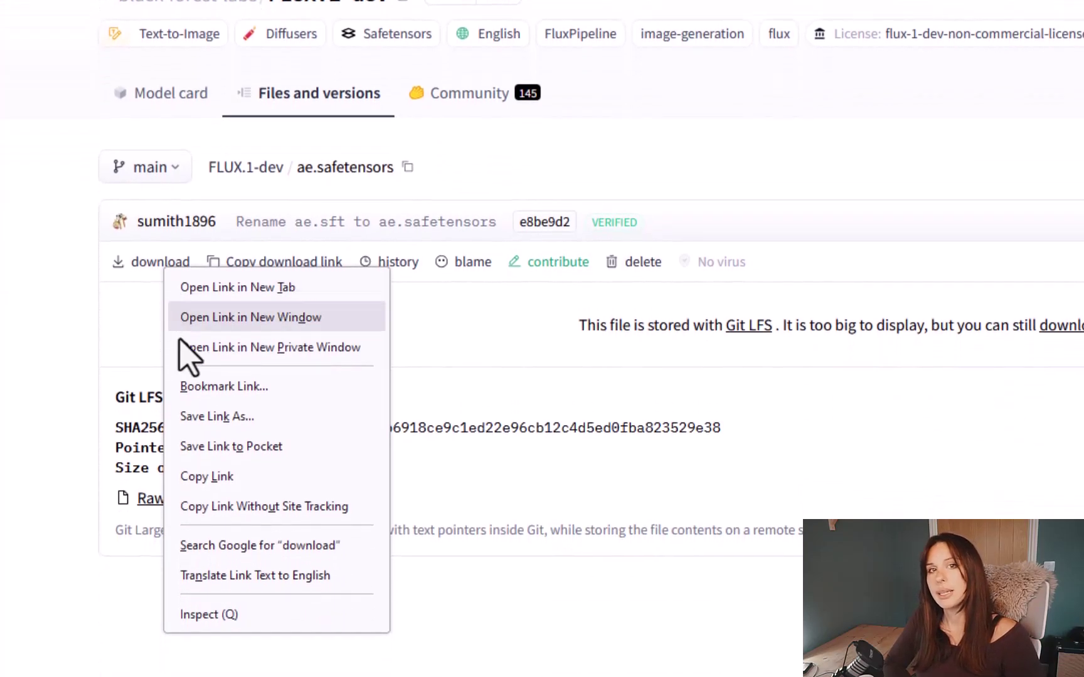
{"action": "left_click", "coordinate": [254, 421]}
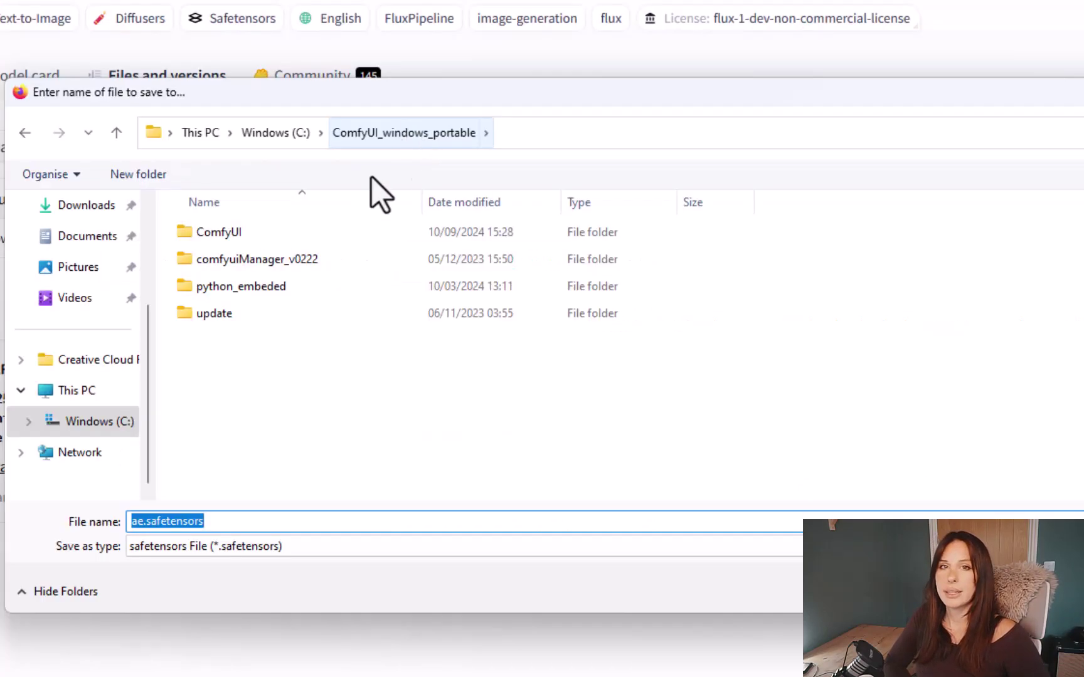
{"action": "double_click", "coordinate": [427, 255]}
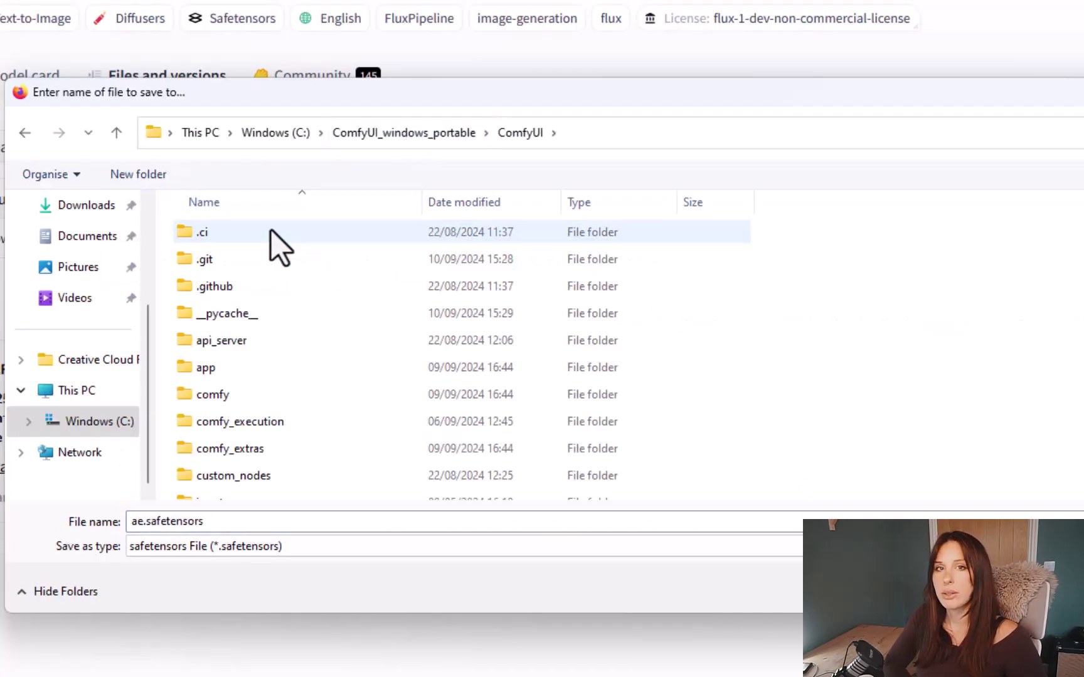
{"action": "scroll", "coordinate": [250, 376], "scroll_direction": "down", "scroll_amount": 2}
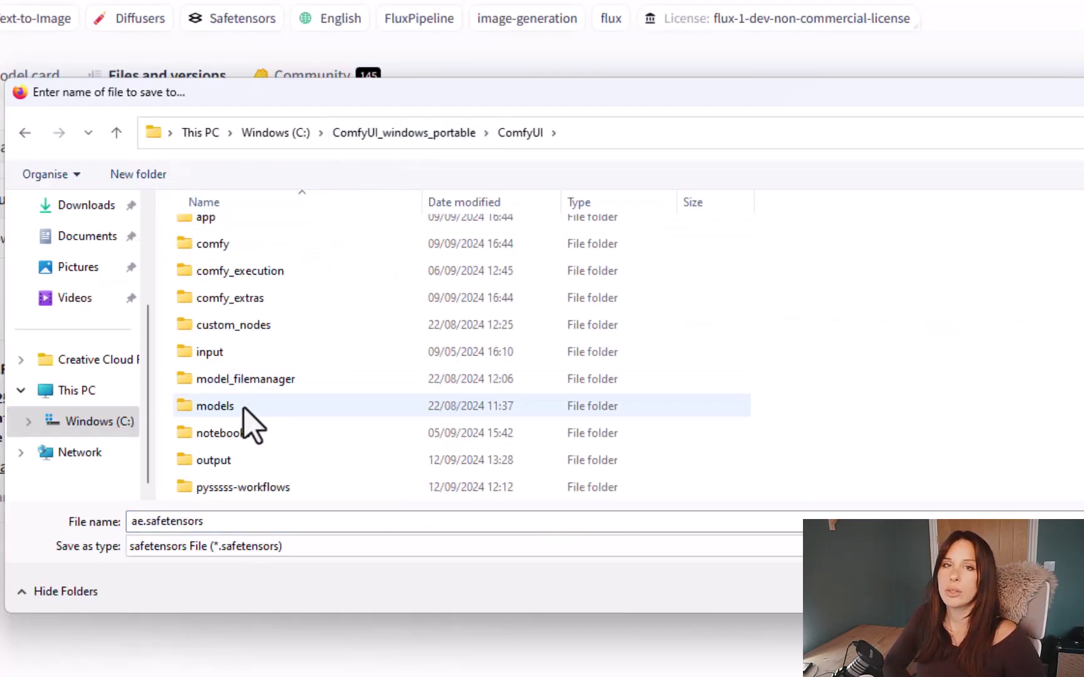
{"action": "double_click", "coordinate": [246, 406]}
{"action": "scroll", "coordinate": [243, 376], "scroll_direction": "down", "scroll_amount": 5}
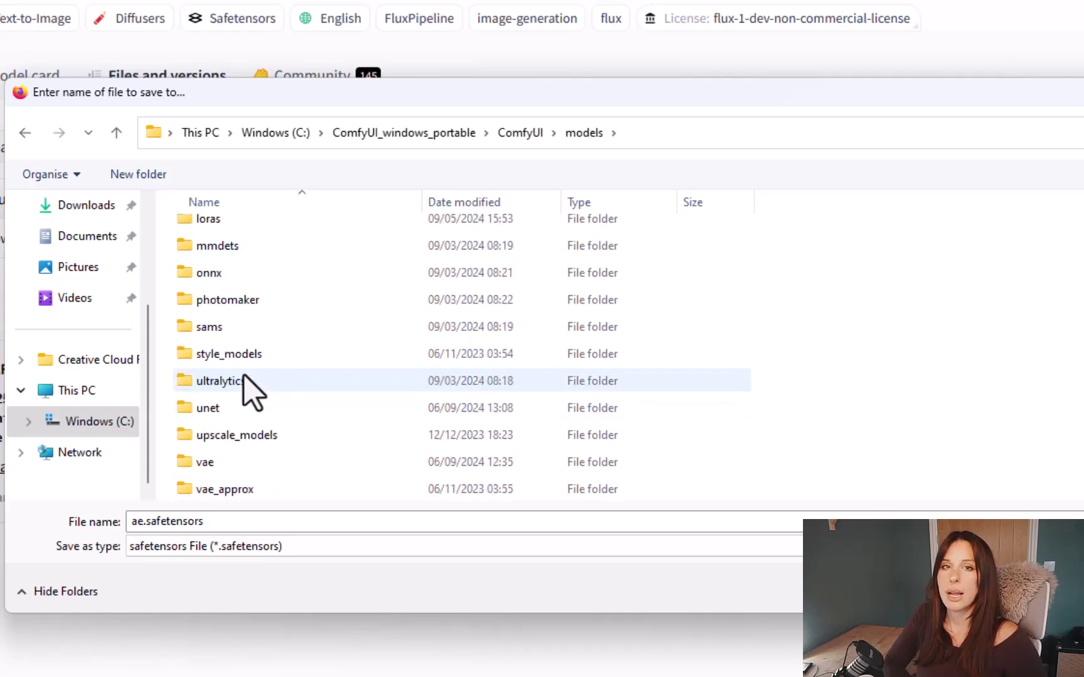
{"action": "double_click", "coordinate": [225, 462]}
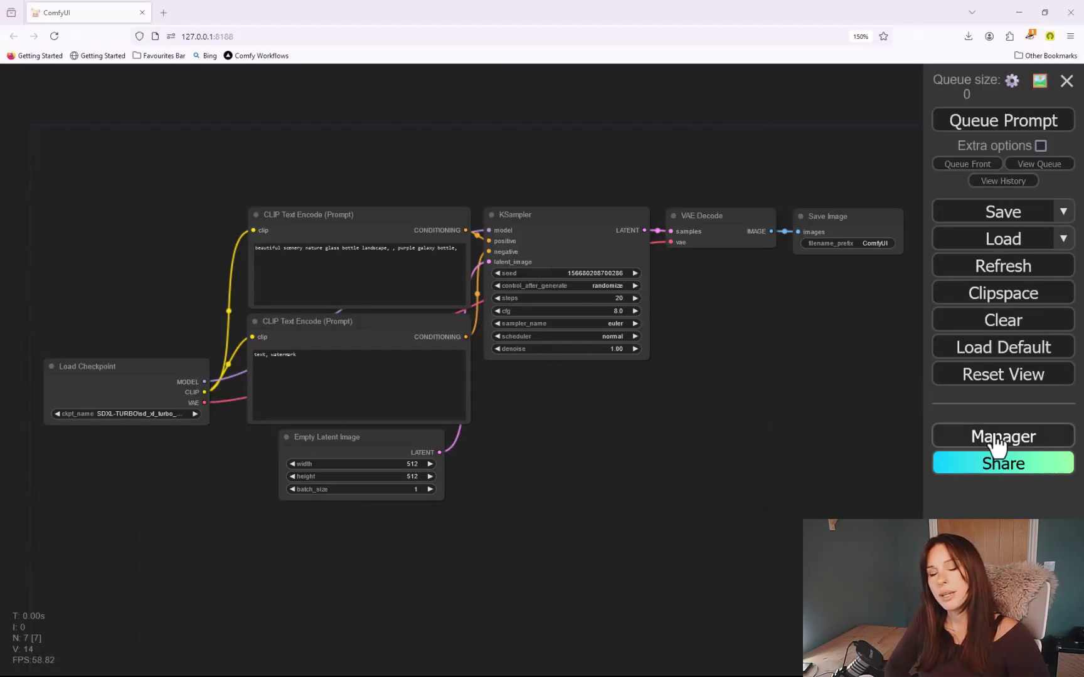
Update ComfyUI and all extensions from the Manager, then restart and confirm the reboot
{"action": "left_click", "coordinate": [998, 439]}
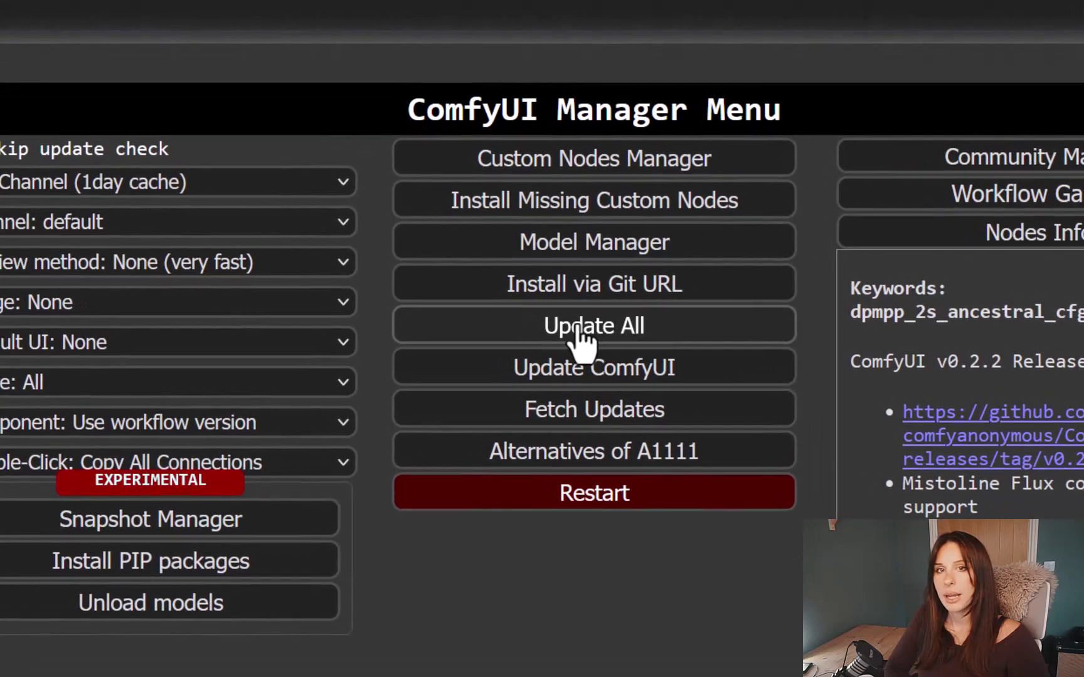
{"action": "left_click", "coordinate": [525, 315]}
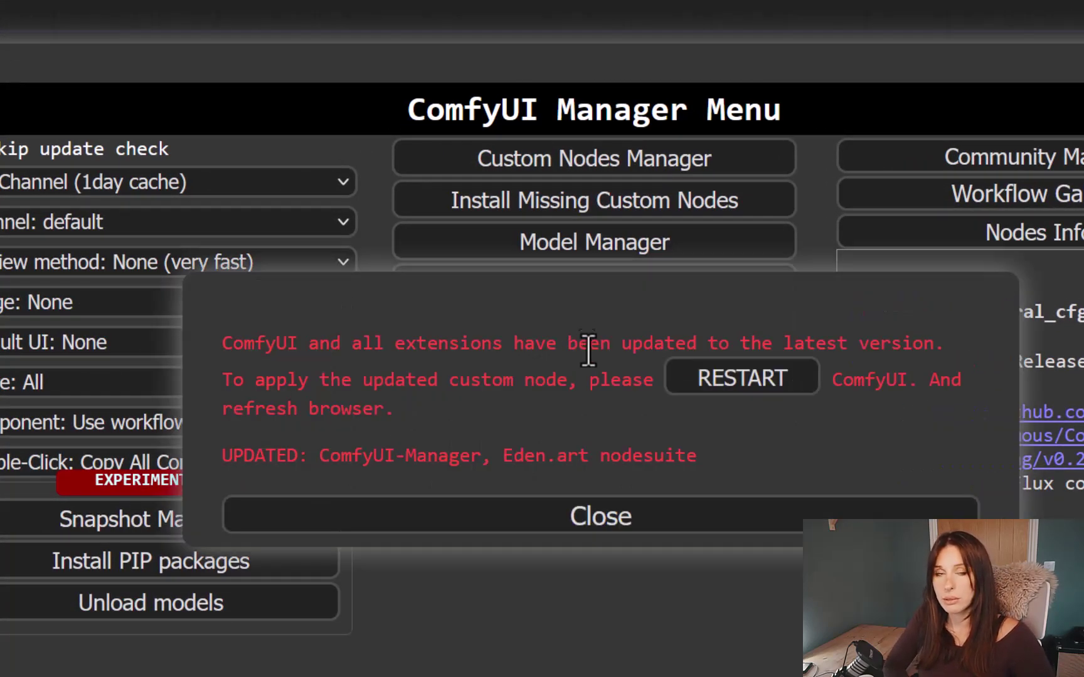
{"action": "left_click", "coordinate": [762, 381]}
{"action": "left_click", "coordinate": [689, 444]}
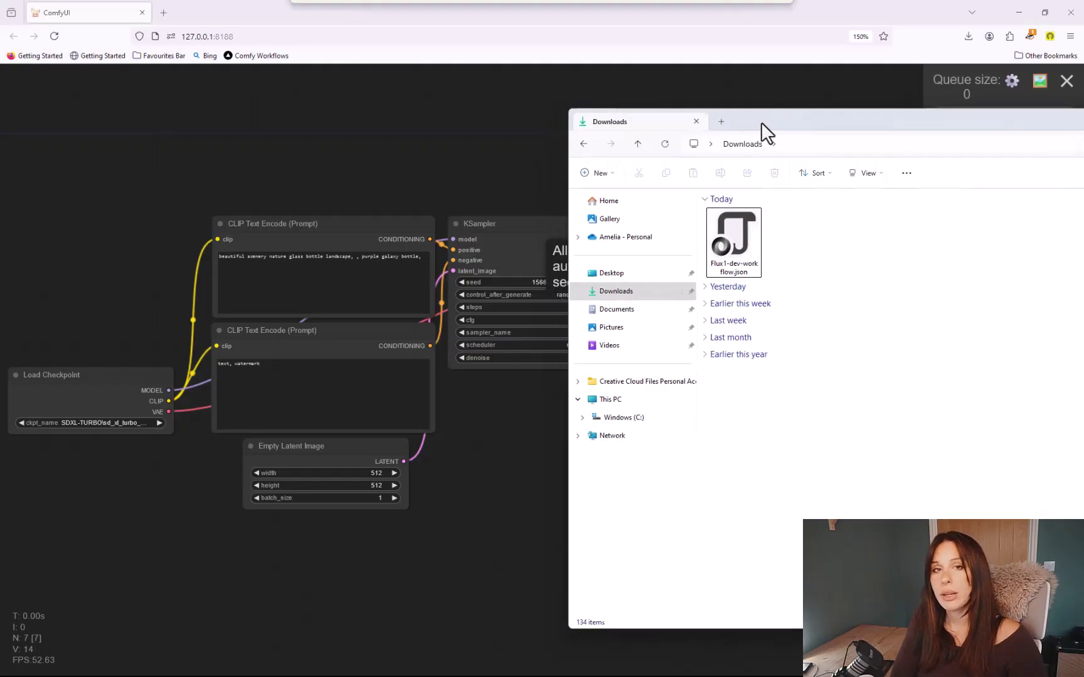
Drop Flux1-dev-workflow.json from Downloads onto the ComfyUI canvas
{"action": "left_click_drag", "start_coordinate": [787, 244], "coordinate": [543, 428]}
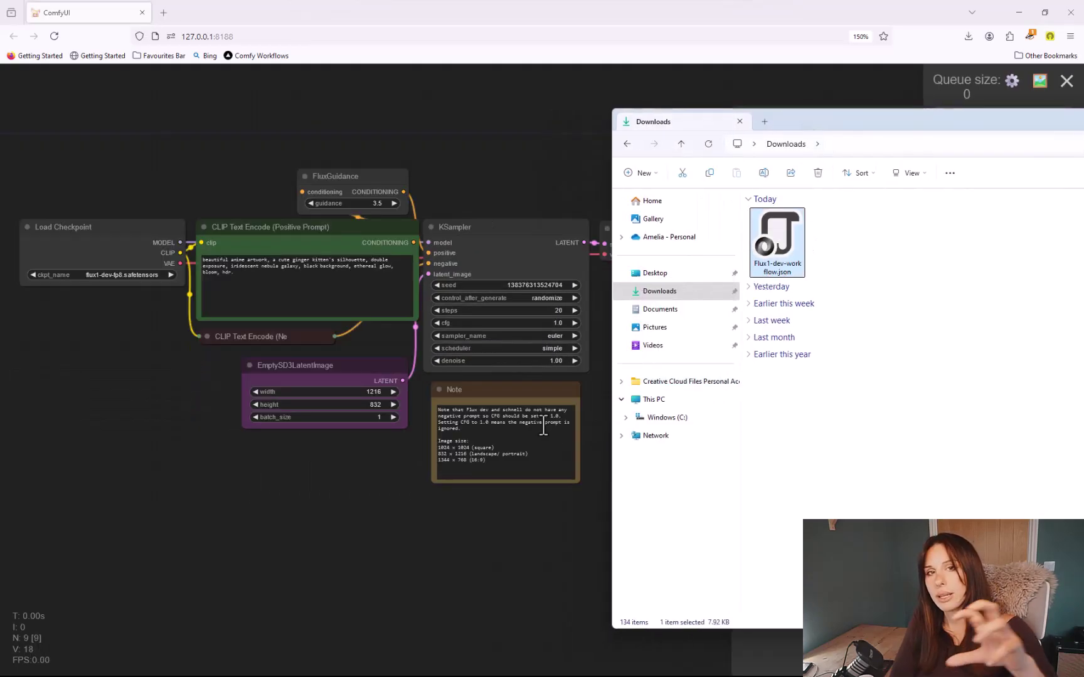
{"action": "left_click", "coordinate": [355, 560]}
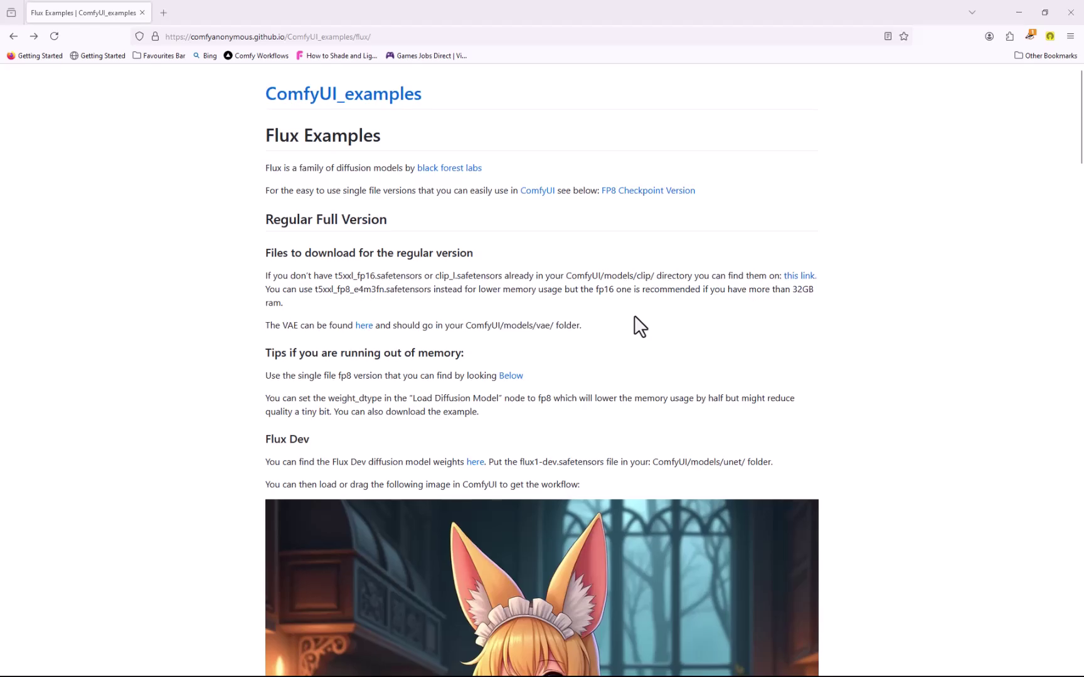
{"action": "scroll", "coordinate": [634, 317], "scroll_direction": "down", "scroll_amount": 6}
{"action": "scroll", "coordinate": [634, 316], "scroll_direction": "down", "scroll_amount": 9}
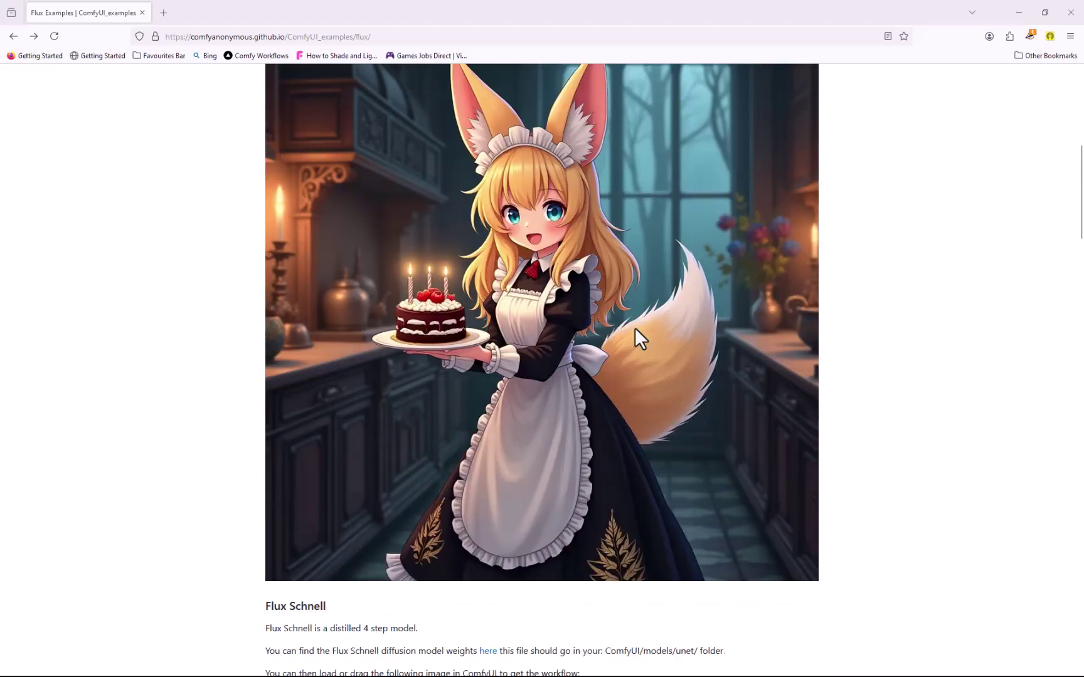
{"action": "scroll", "coordinate": [635, 328], "scroll_direction": "down", "scroll_amount": 10}
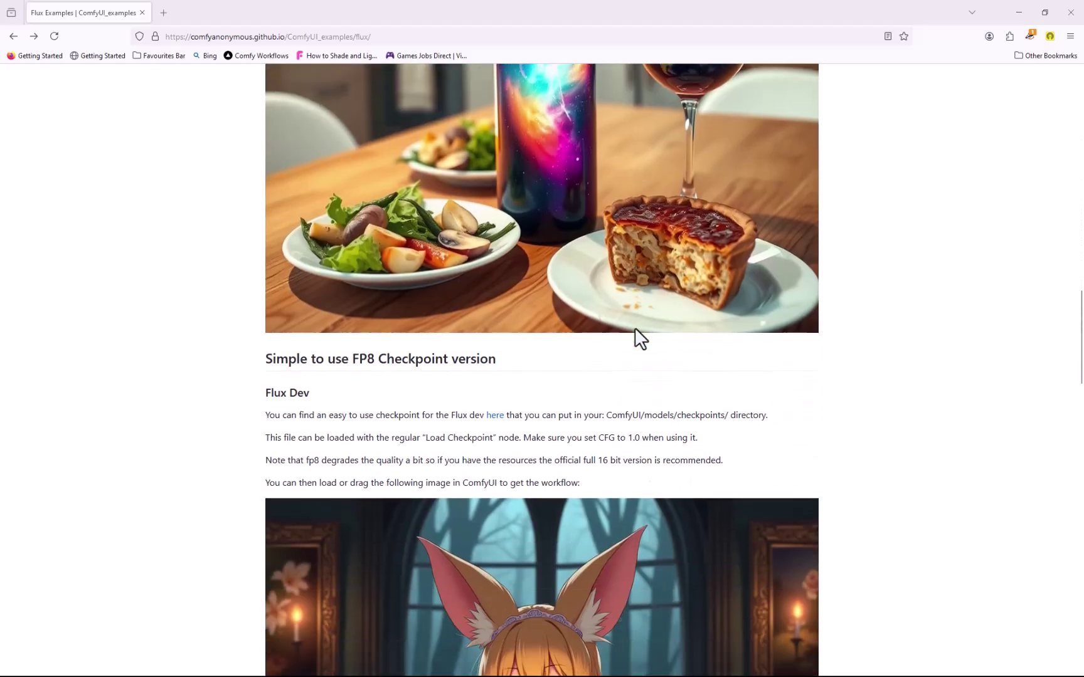